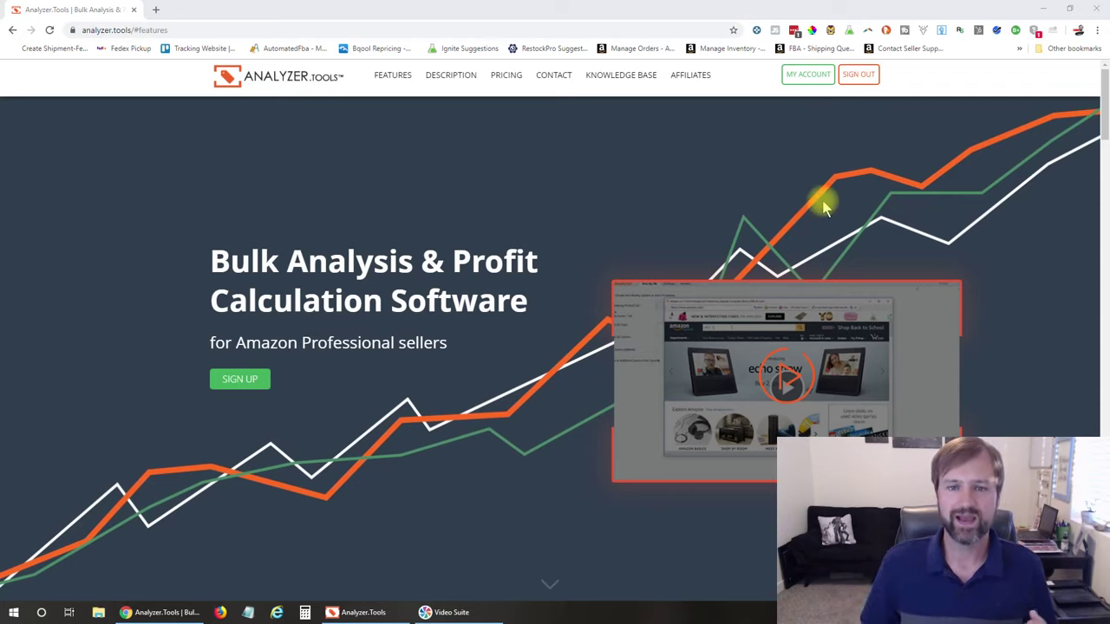
Step: Review the license subscription pricing on the website, and view the Amazon API credentials settings in the Analyzer.Tools desktop app
left_click(507, 77)
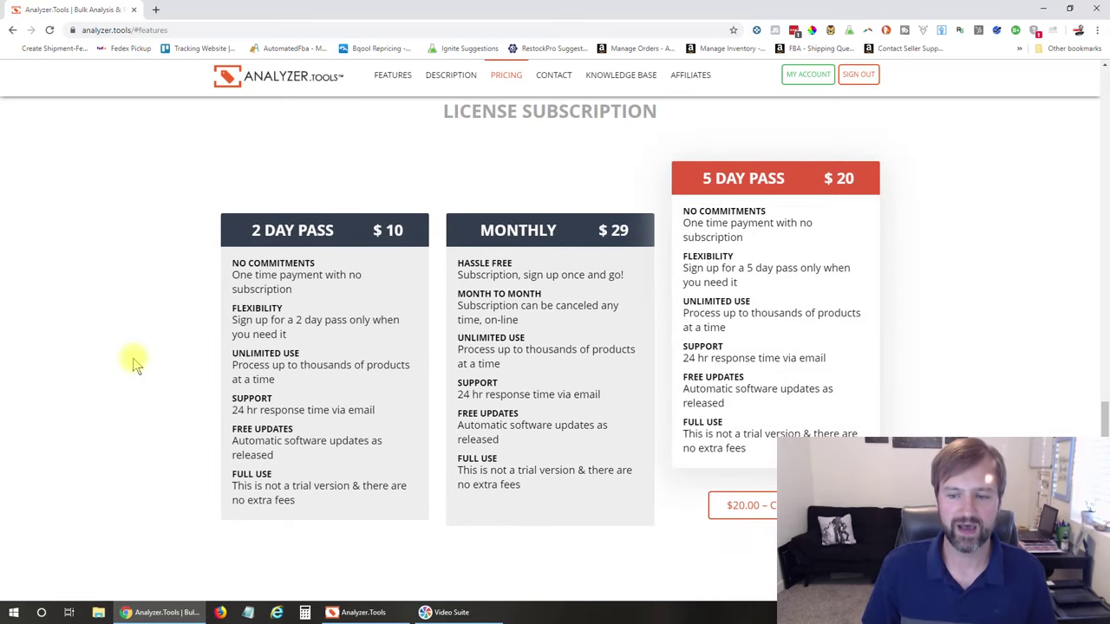
left_click(379, 617)
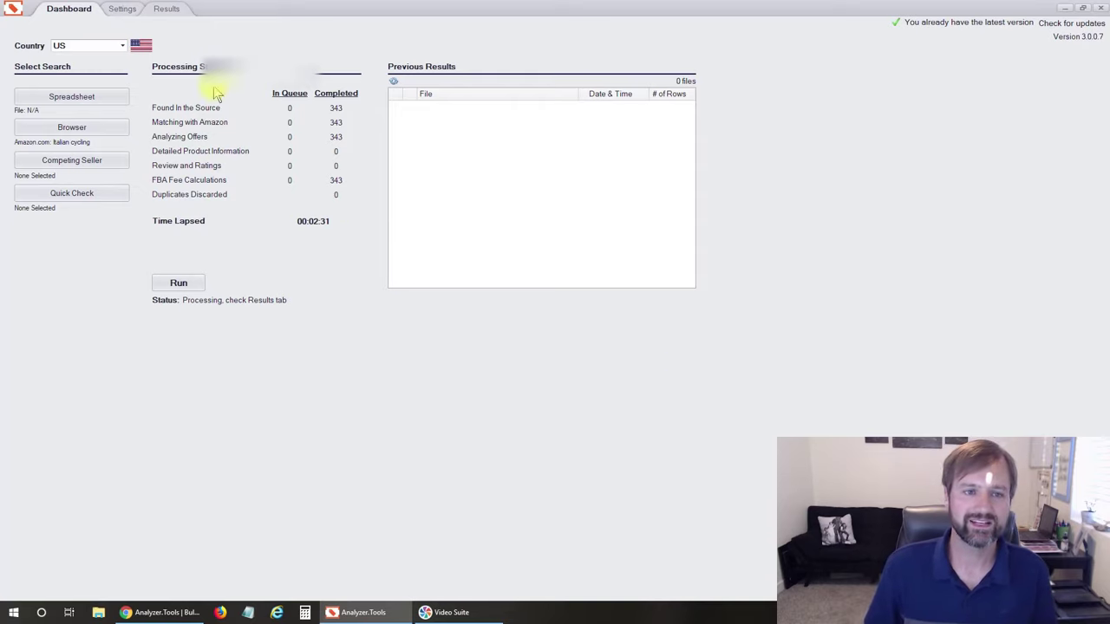
left_click(119, 10)
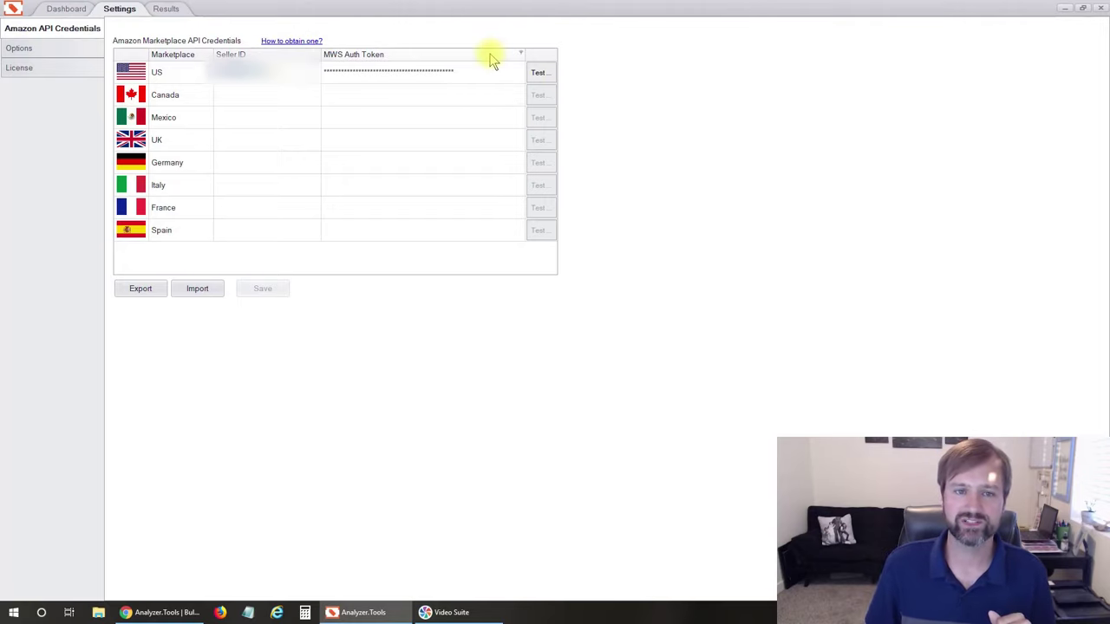
Step: Read the knowledge base article on adding API credentials and compare it with the marketplace credentials table in Analyzer.Tools
left_click(282, 44)
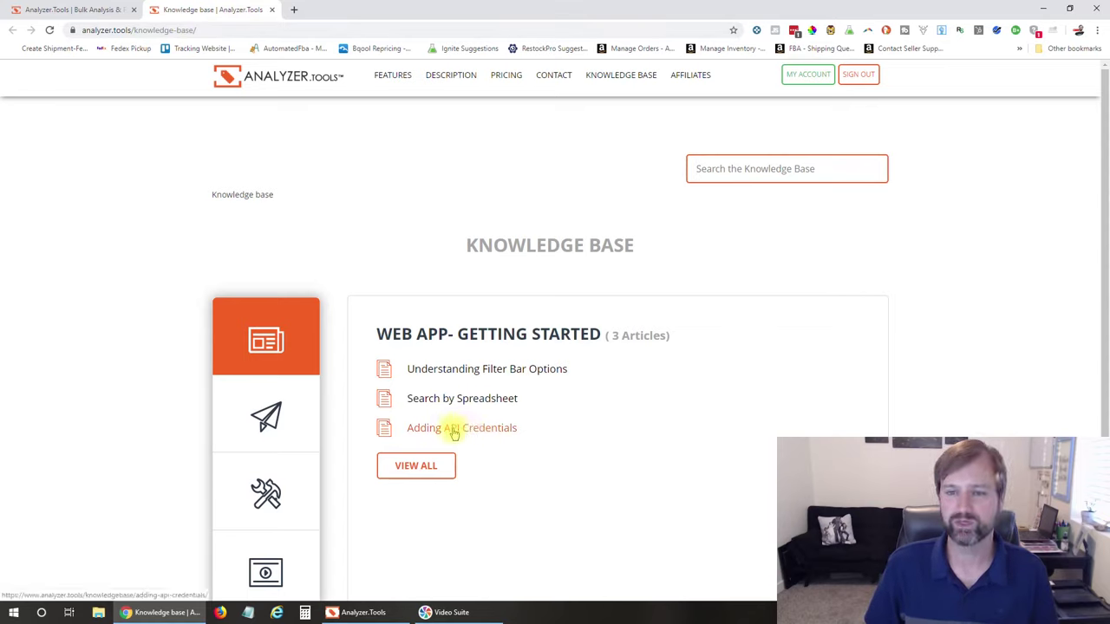
left_click(452, 430)
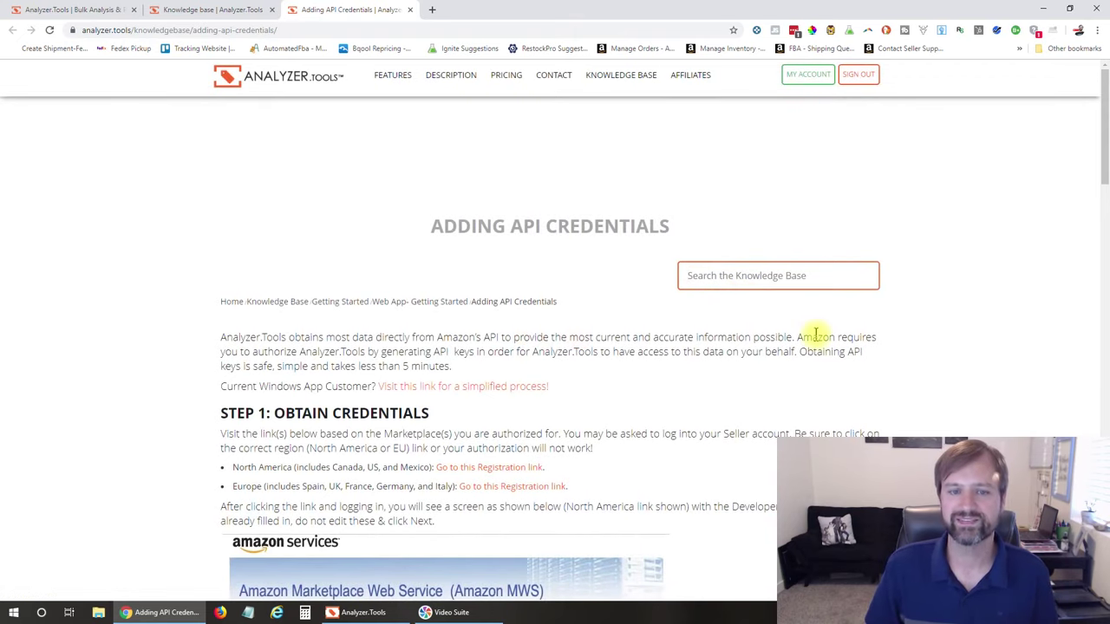
scroll(815, 339, "down", 3)
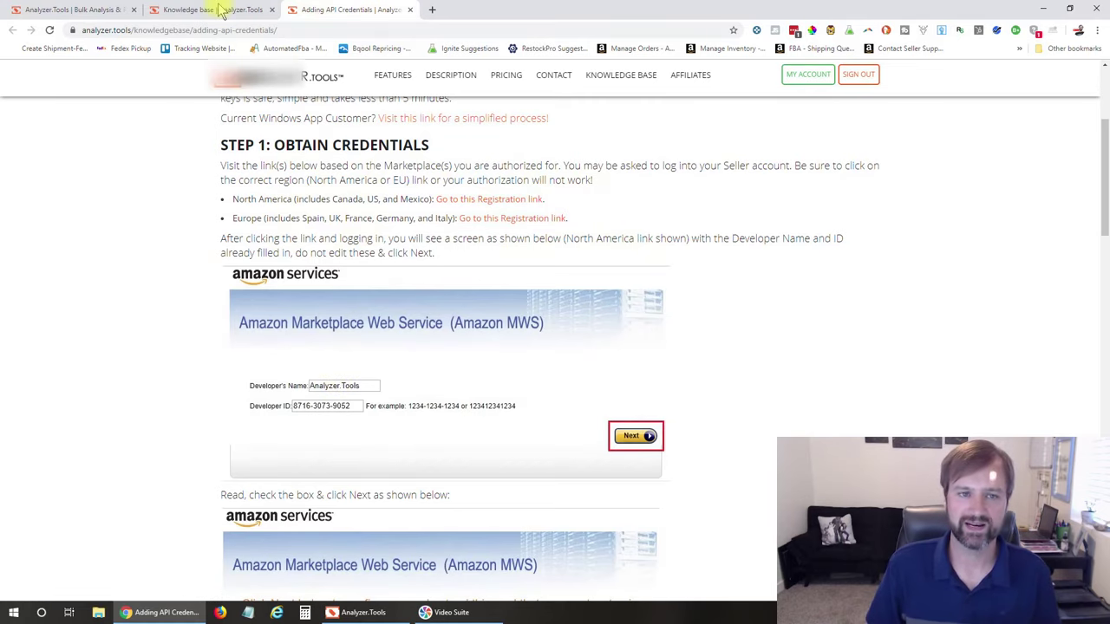
left_click(362, 612)
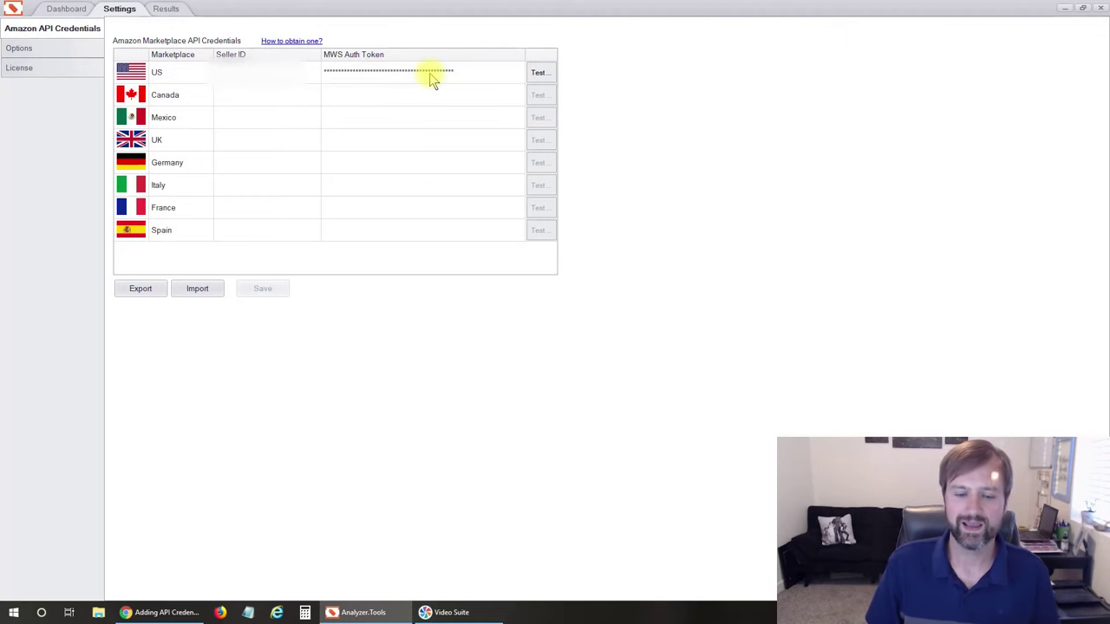
left_click(178, 613)
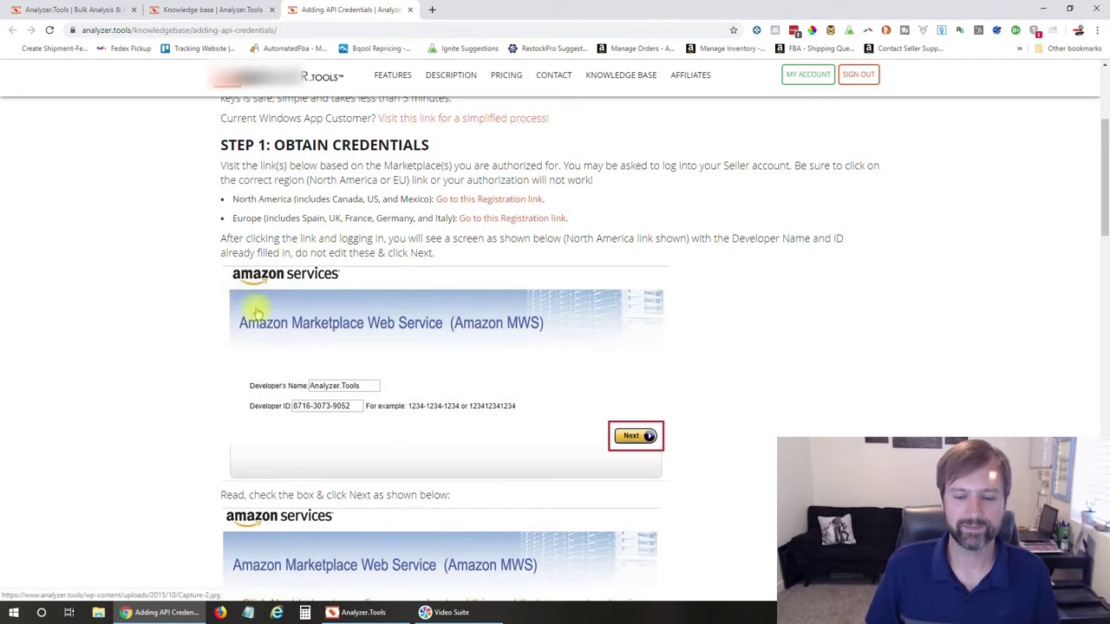
key("alt+Tab")
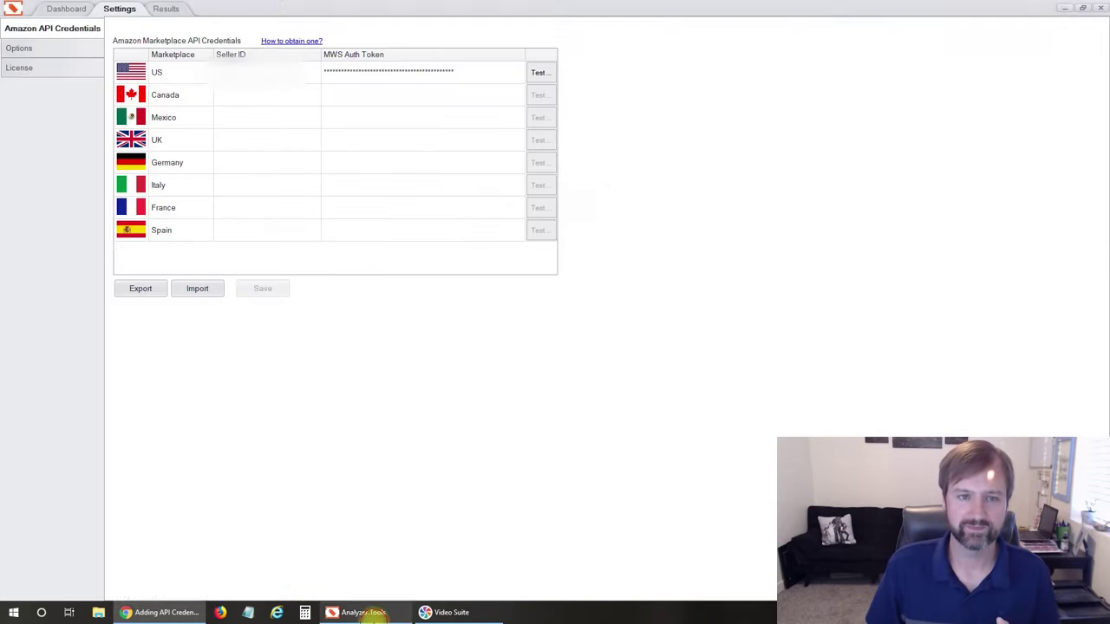
Step: Start a browser-based product search from the dashboard and search Amazon for "knitting" in the enlarged window
left_click(67, 8)
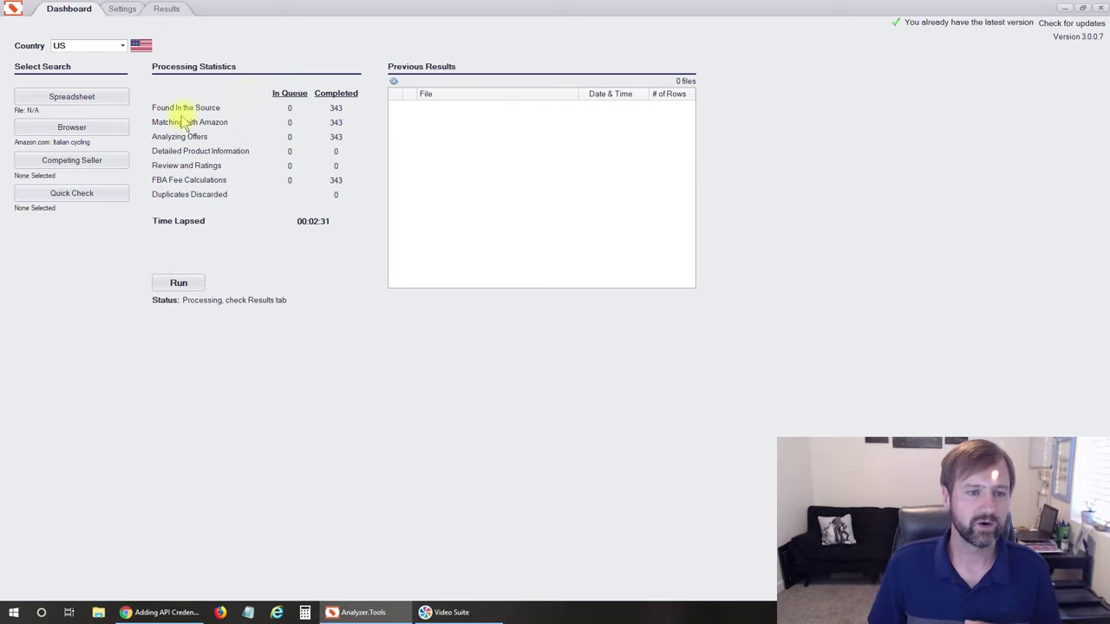
left_click(43, 132)
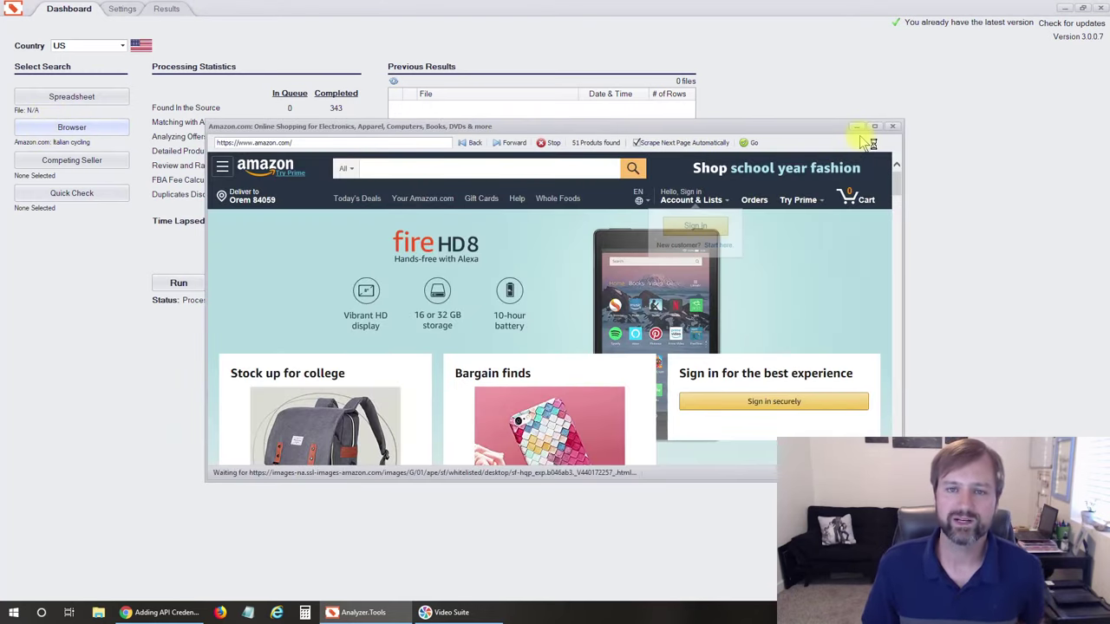
left_click(874, 126)
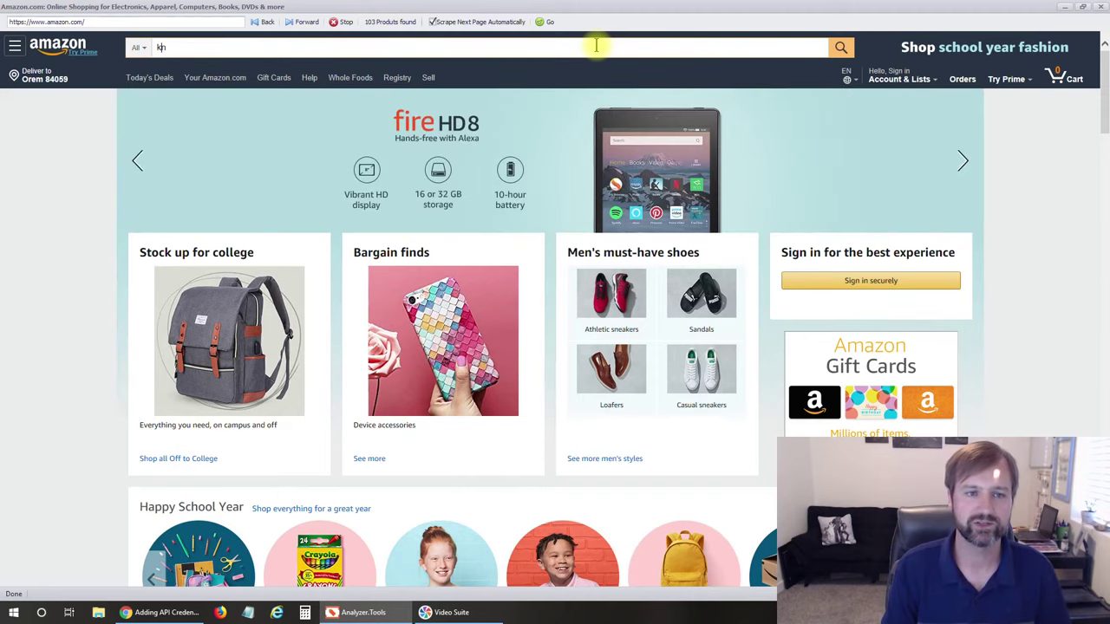
type("itting")
key("Escape")
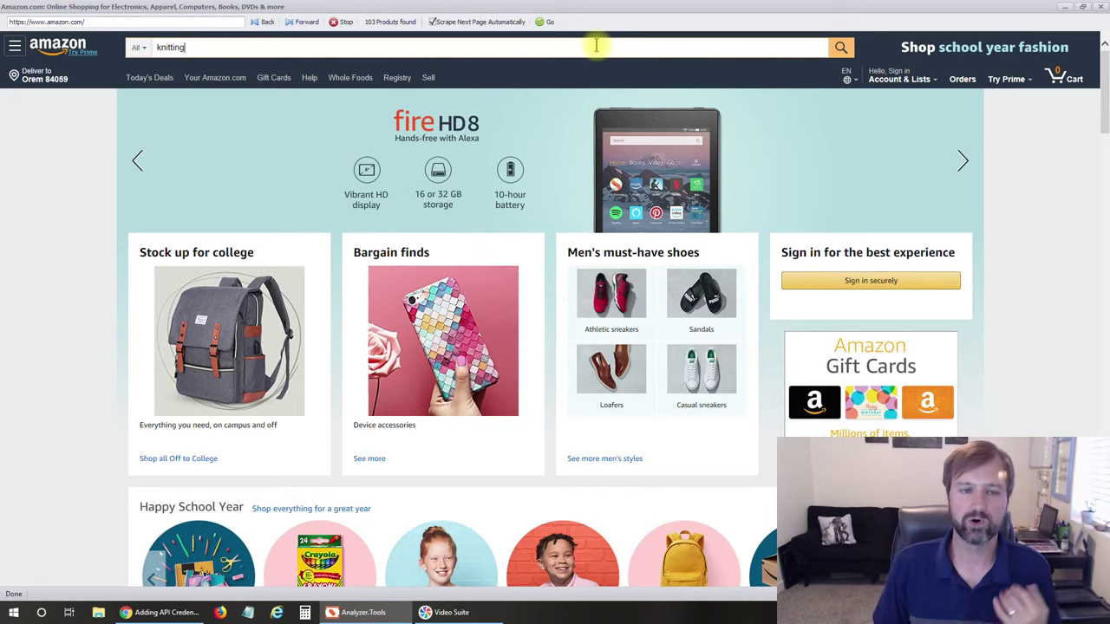
left_click(839, 47)
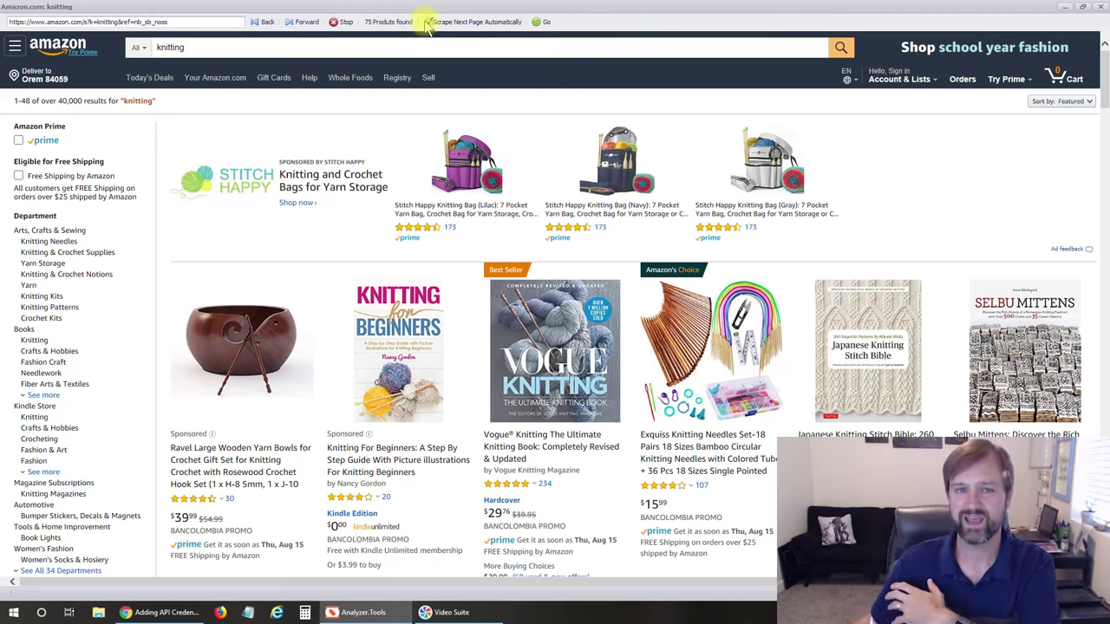
Step: Look through the first page of Amazon knitting results, and load the search into Analyzer.Tools and run its analysis
scroll(494, 113, "down", 15)
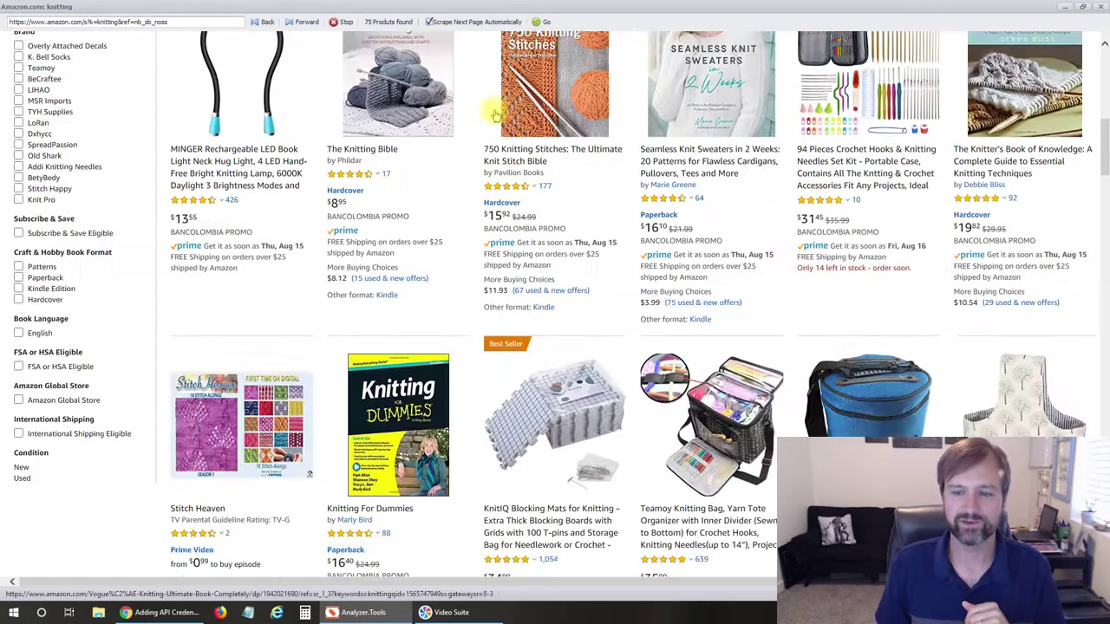
scroll(490, 118, "down", 15)
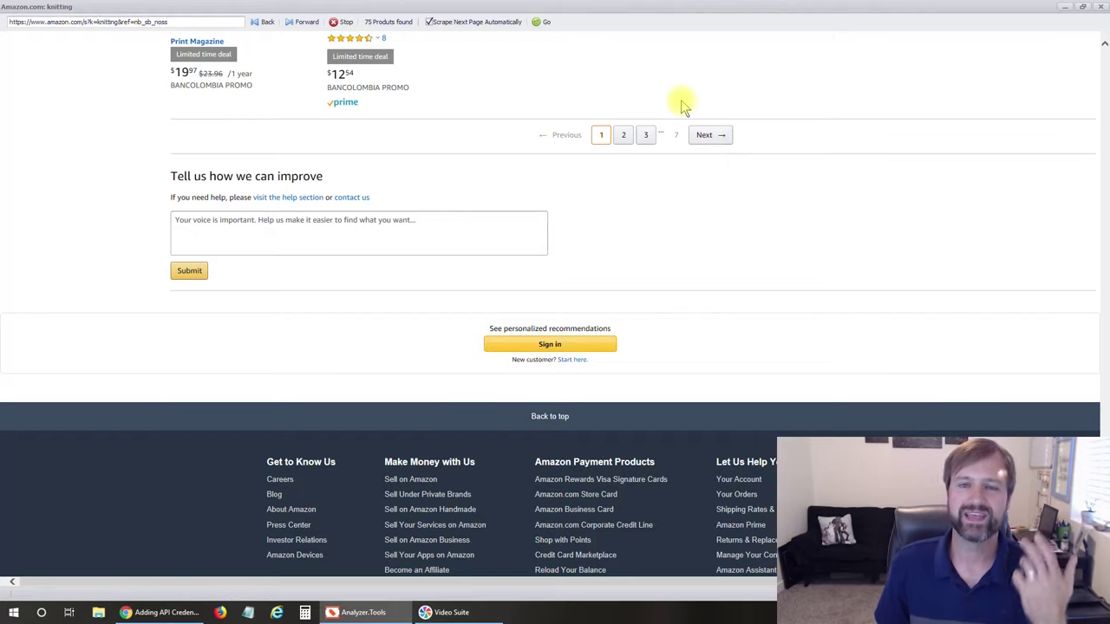
scroll(680, 99, "up", 15)
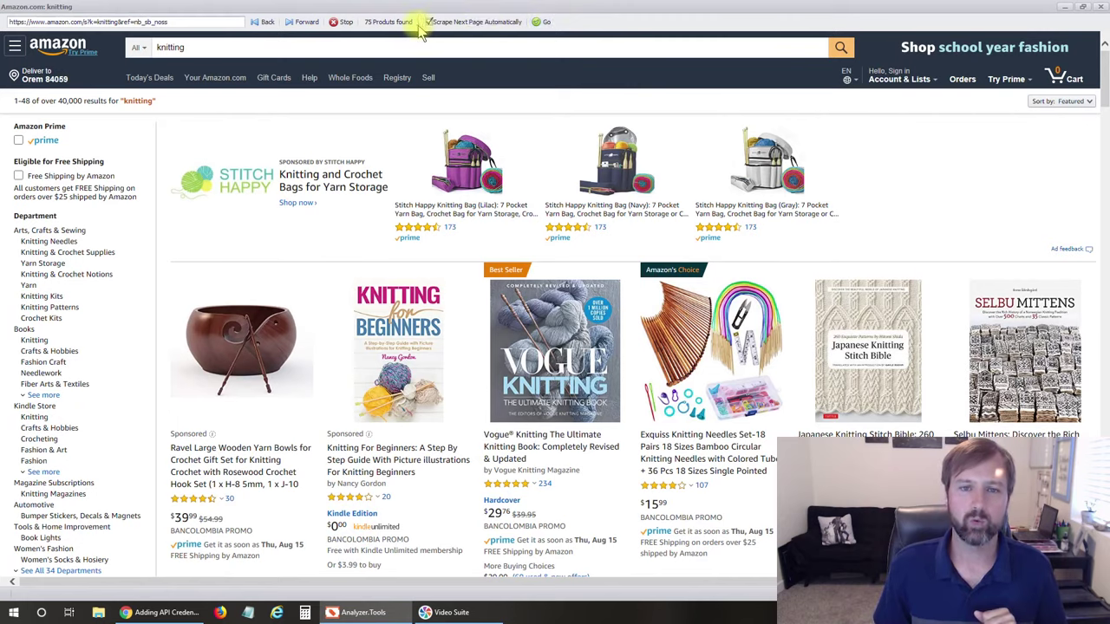
left_click(542, 23)
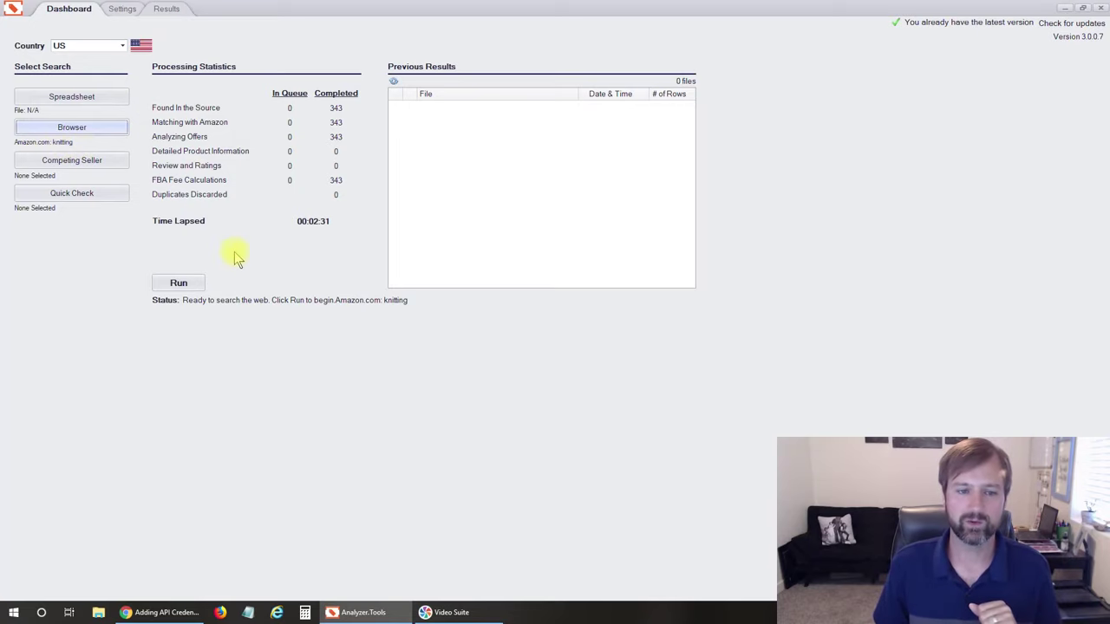
left_click(185, 291)
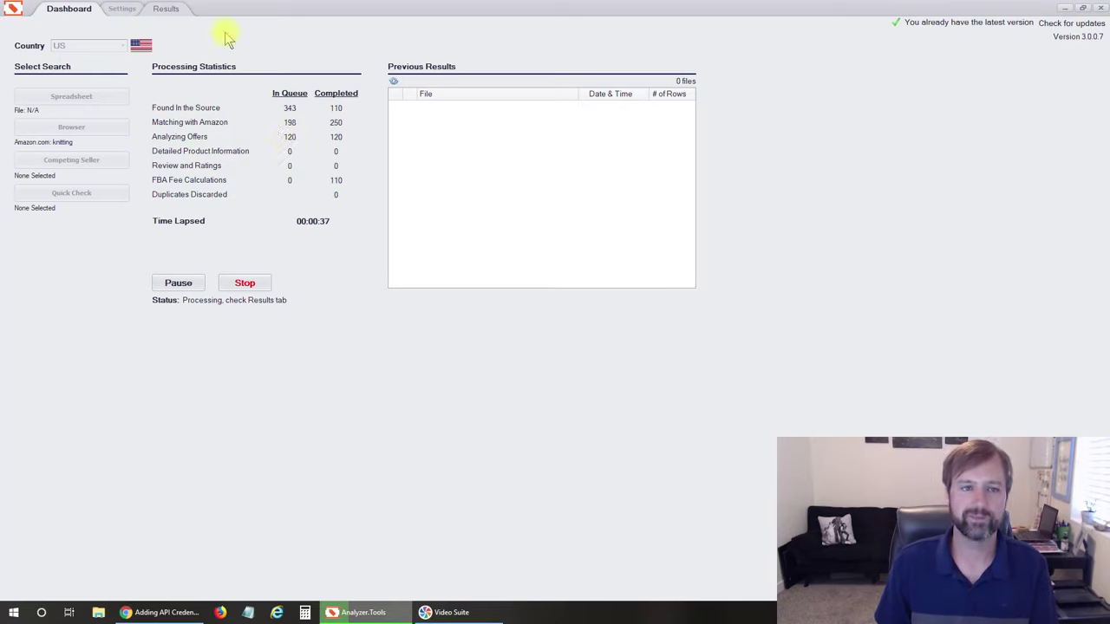
Step: Examine the product groups, sales ranks and profit figures in the knitting analysis results
left_click(165, 10)
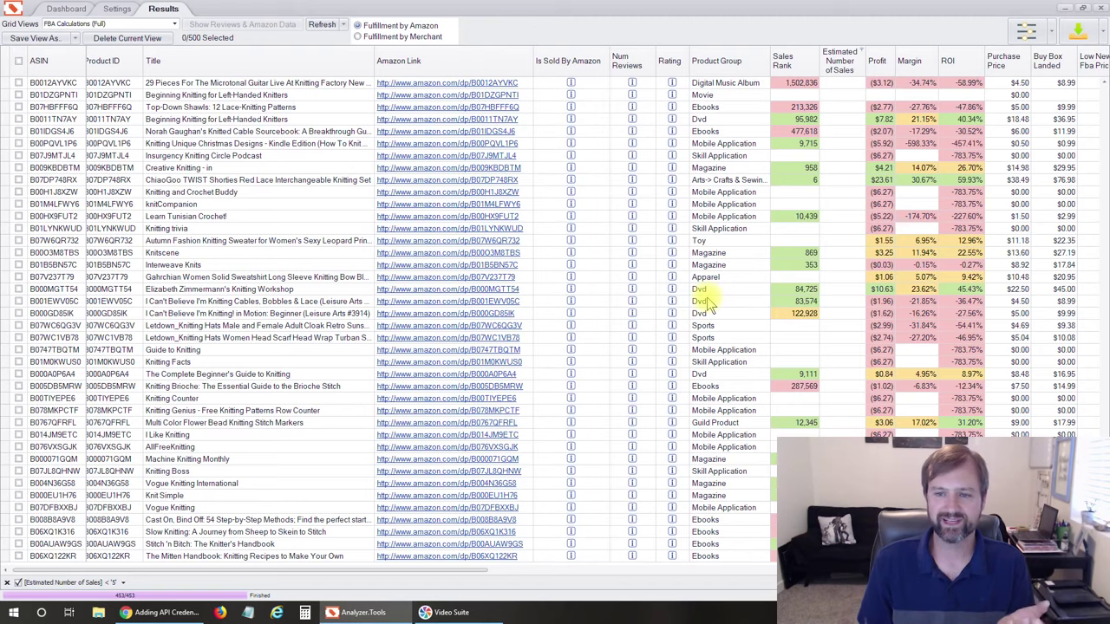
scroll(709, 304, "up", 5)
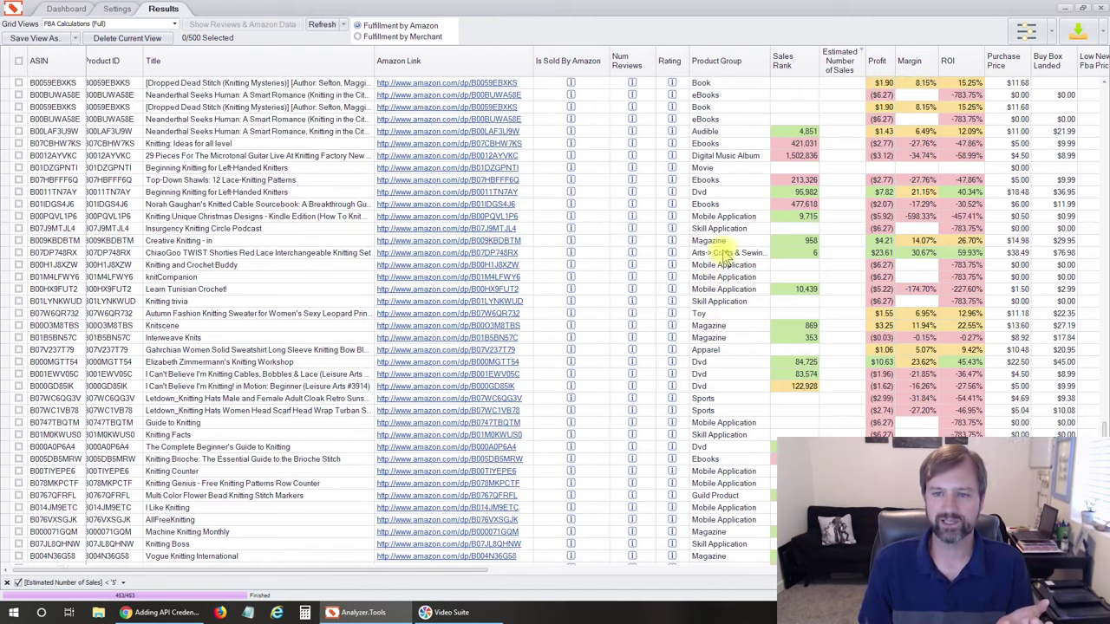
scroll(709, 180, "up", 8)
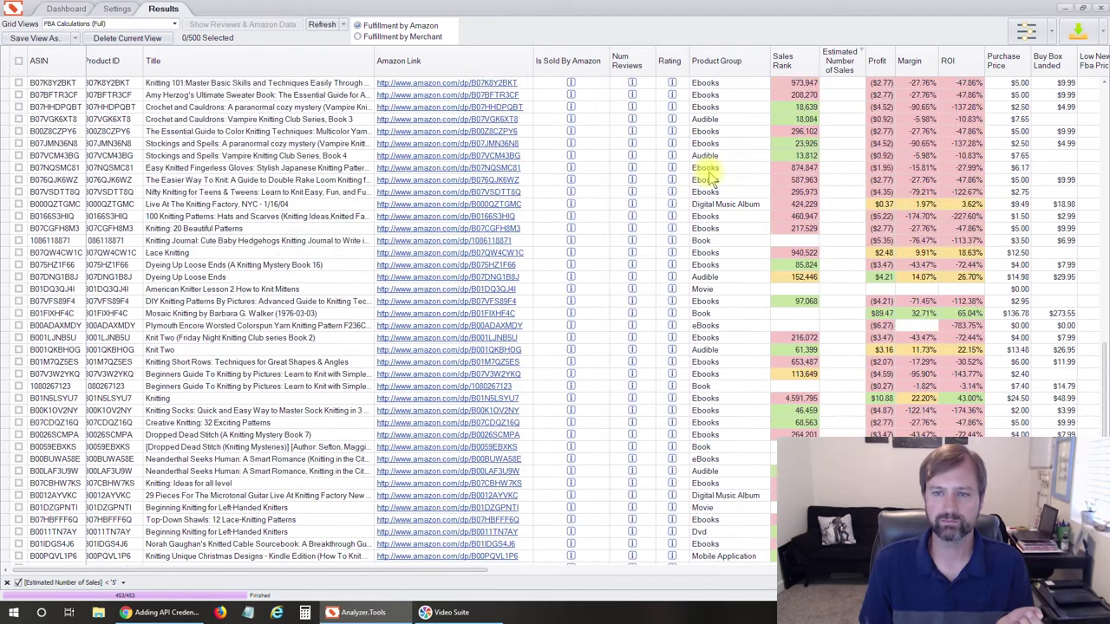
scroll(710, 180, "up", 12)
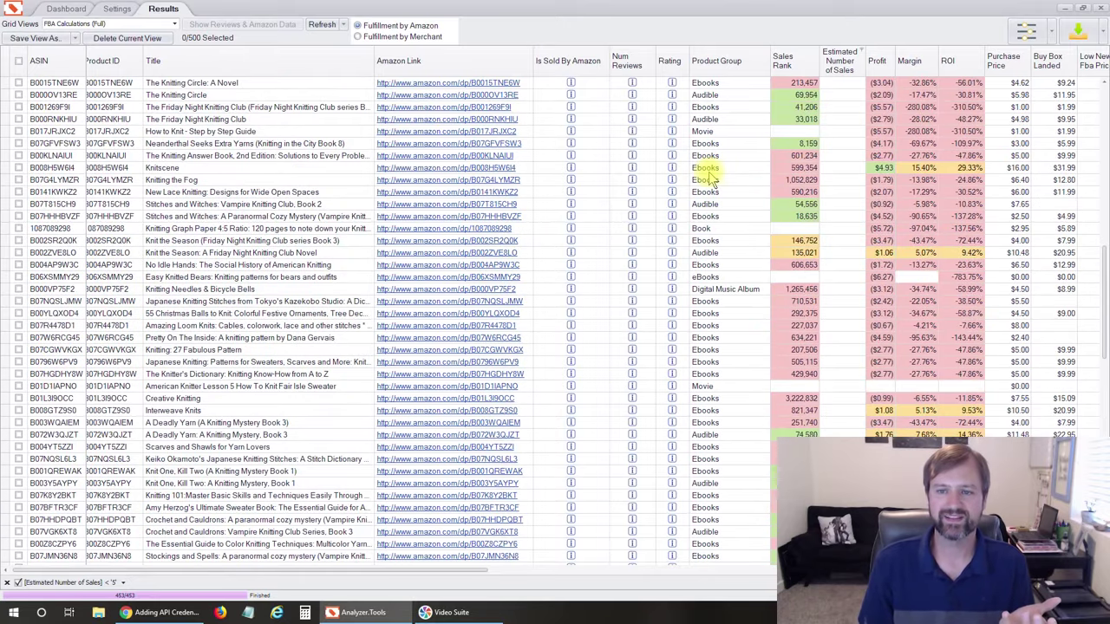
scroll(709, 180, "up", 5)
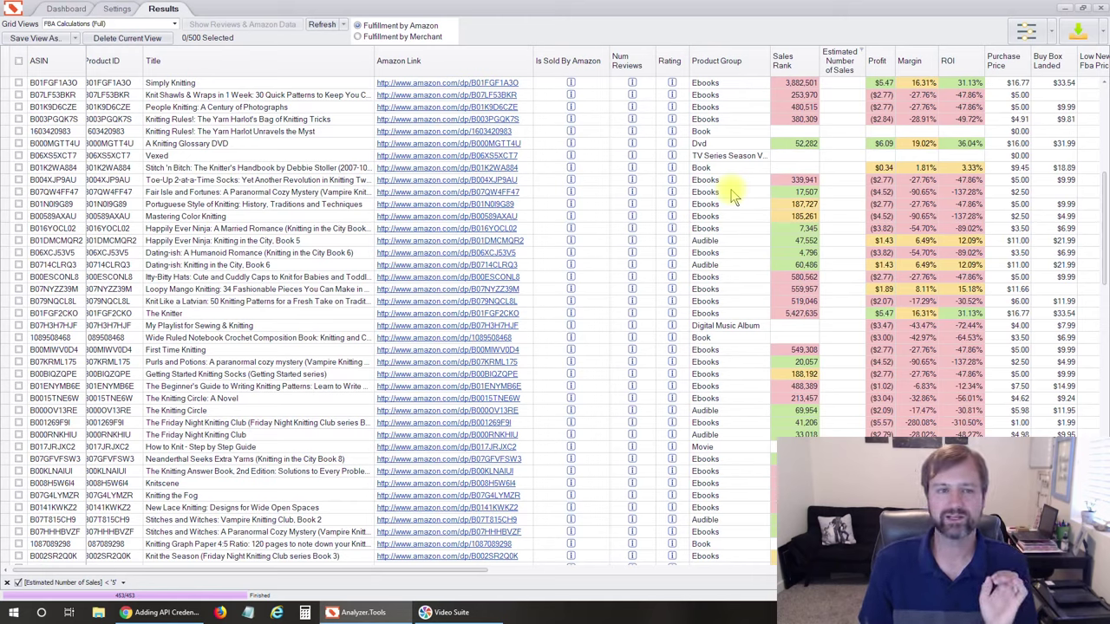
Step: Start a new browser search on Amazon for "knitting" and narrow it to the Arts, Crafts & Sewing department
left_click(62, 8)
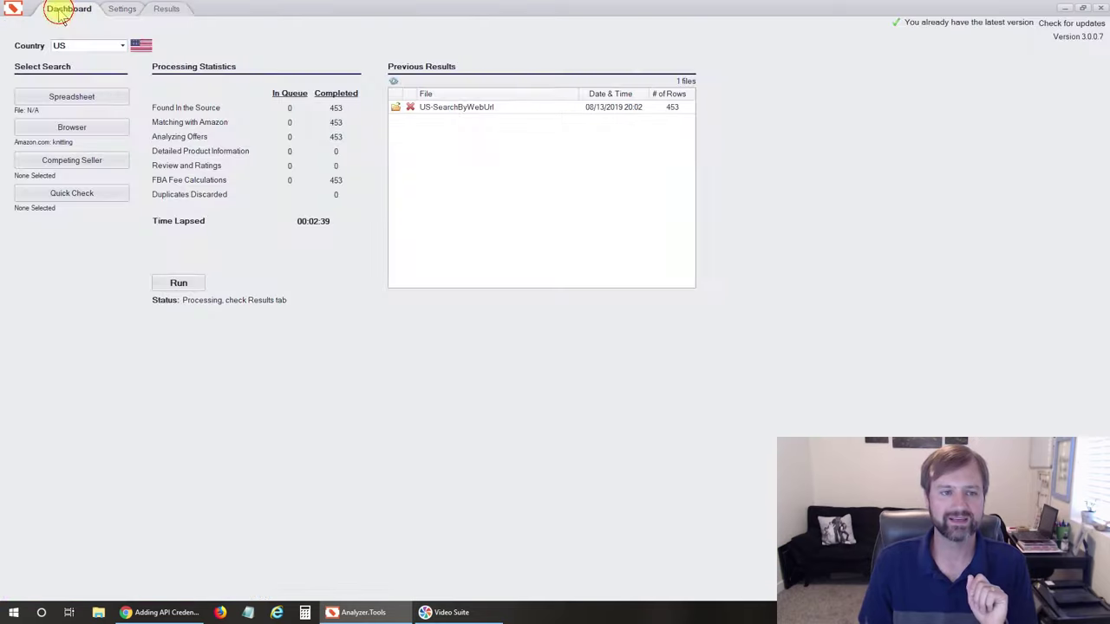
left_click(73, 128)
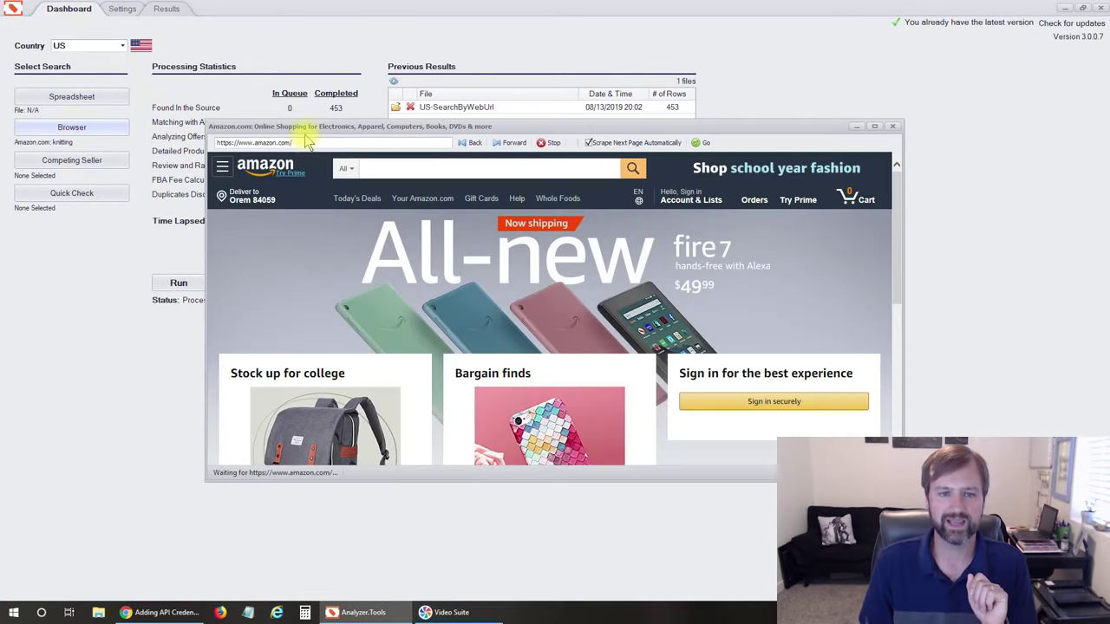
left_click(409, 170)
type("knitting")
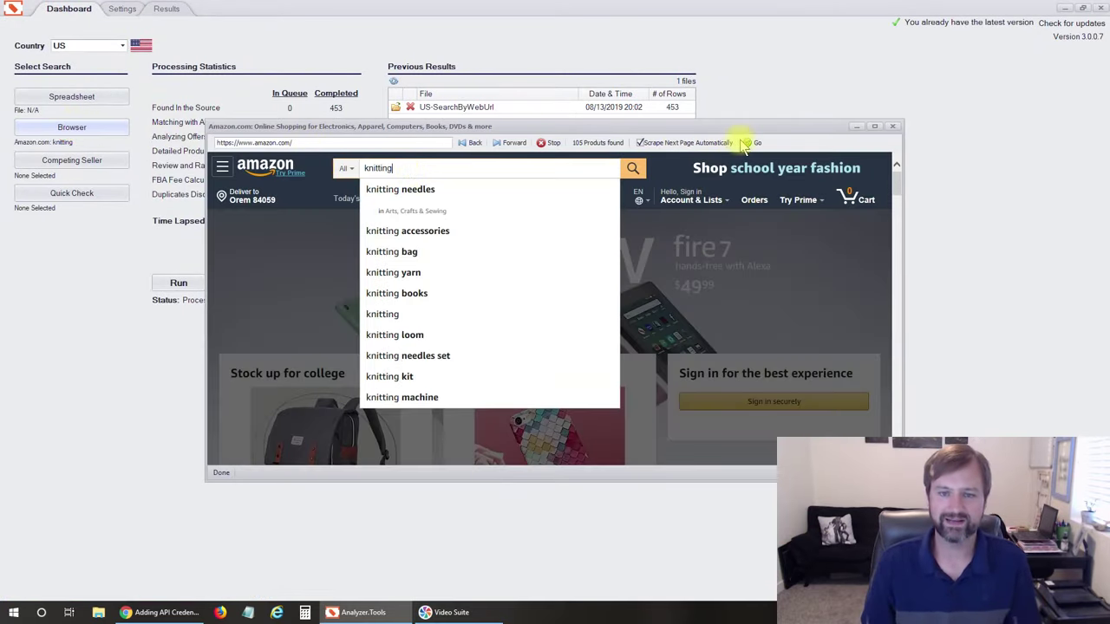
key("Return")
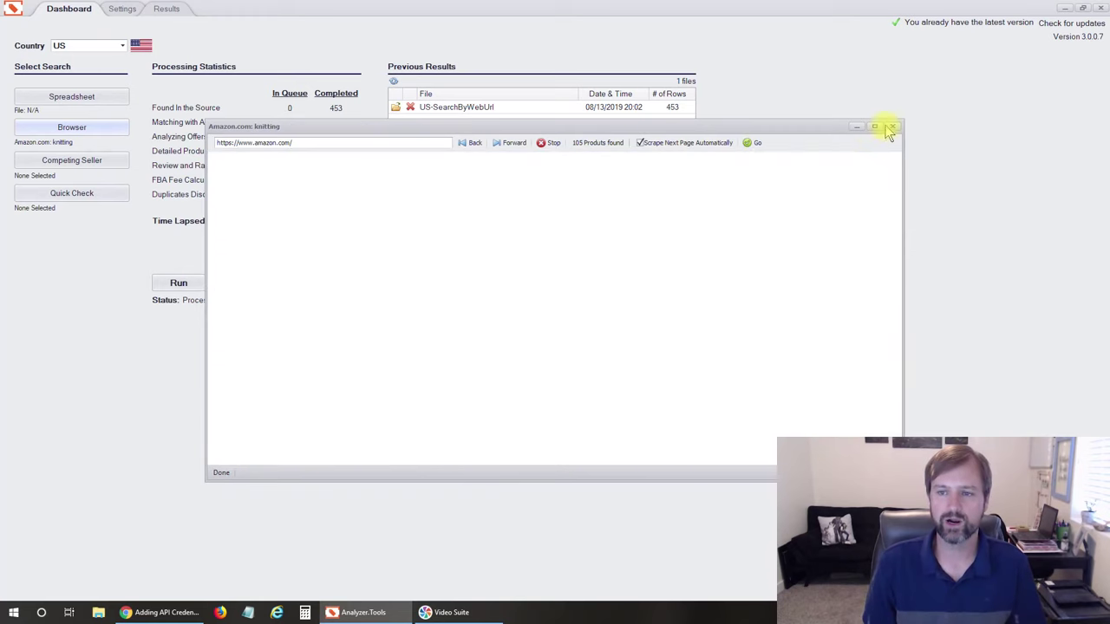
left_click(875, 127)
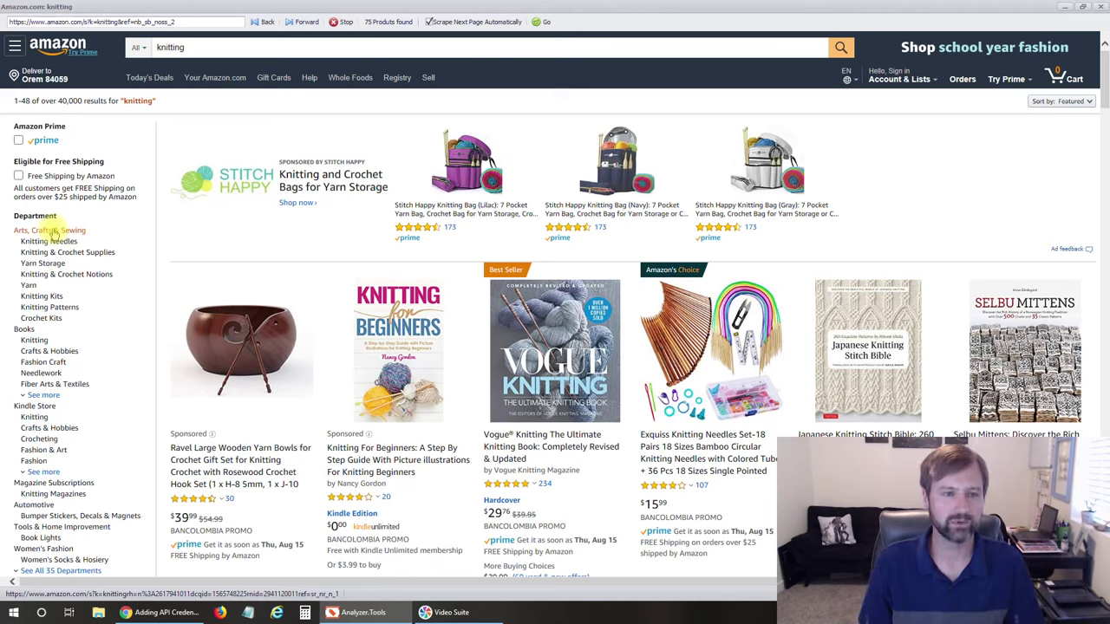
left_click(54, 232)
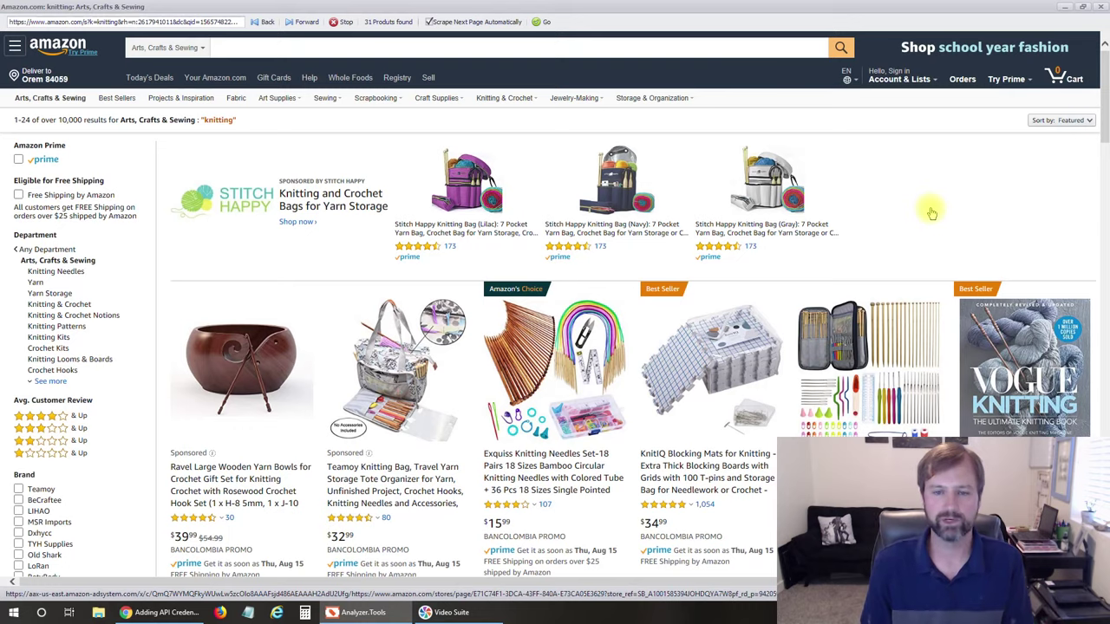
Step: Run the analysis of the Arts, Crafts & Sewing search and remove the Estimated Number of Sales filter from its results
left_click(544, 22)
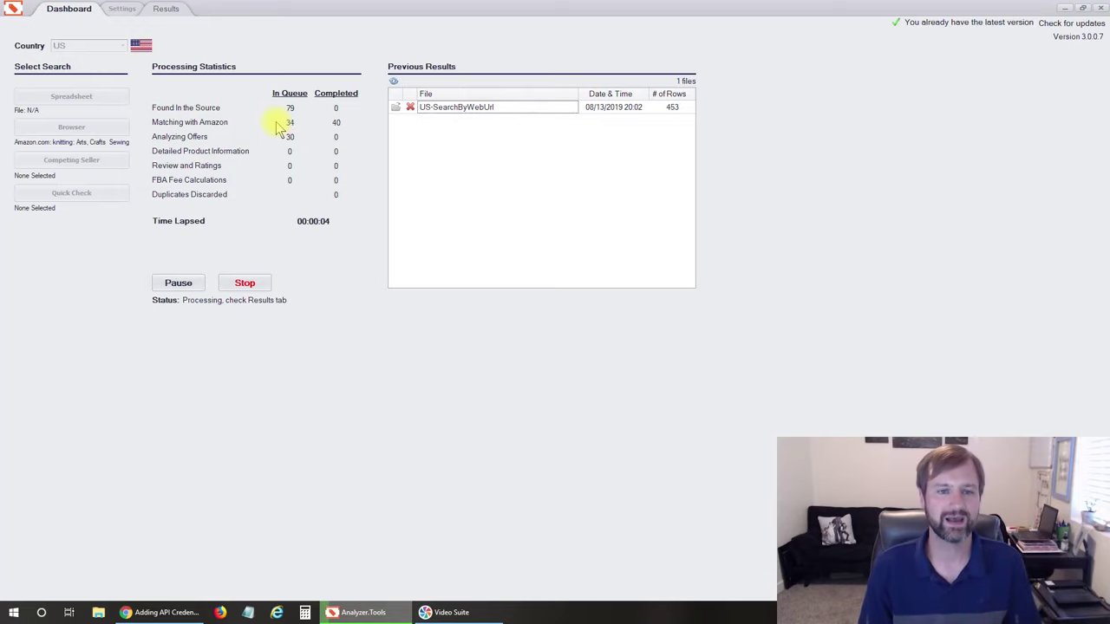
left_click(165, 8)
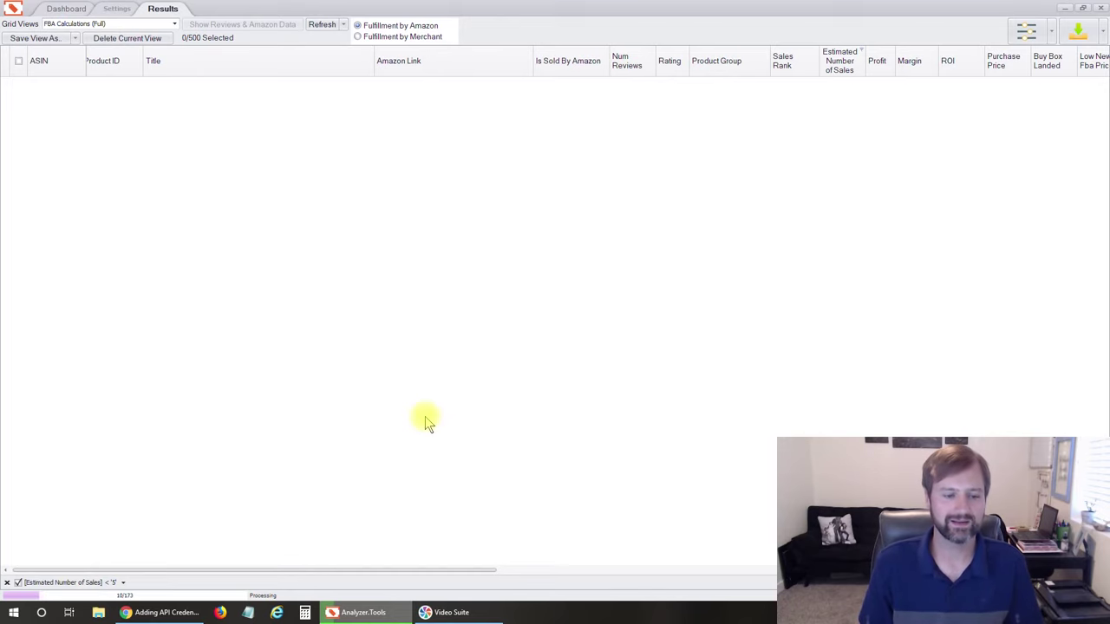
left_click(5, 582)
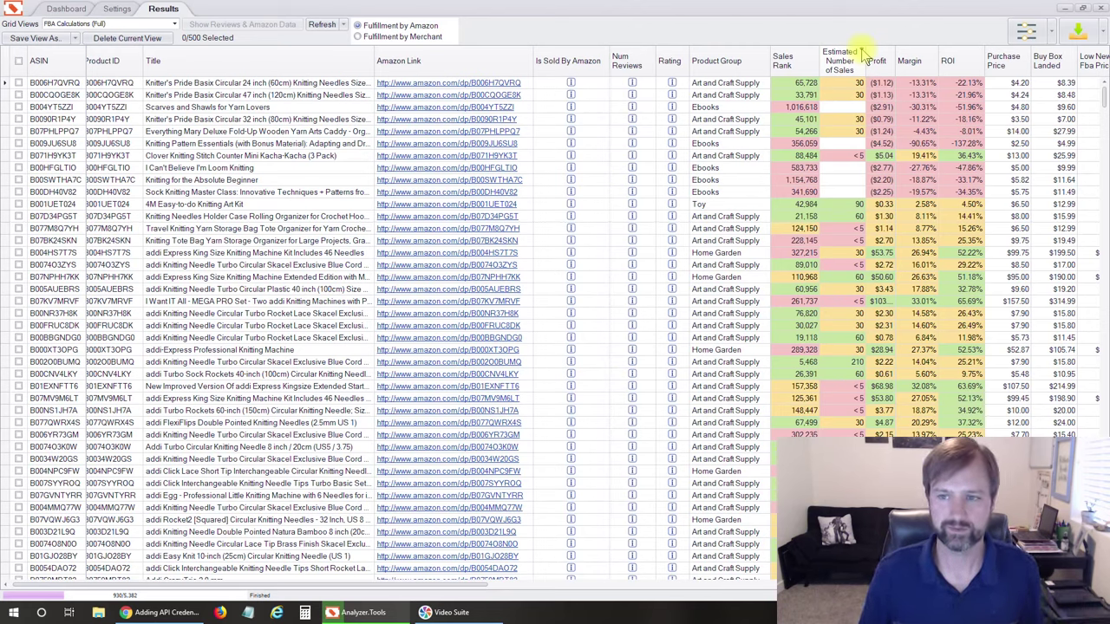
Step: Filter the results to products with an Estimated Number of Sales from 25 to 9,000
left_click(861, 51)
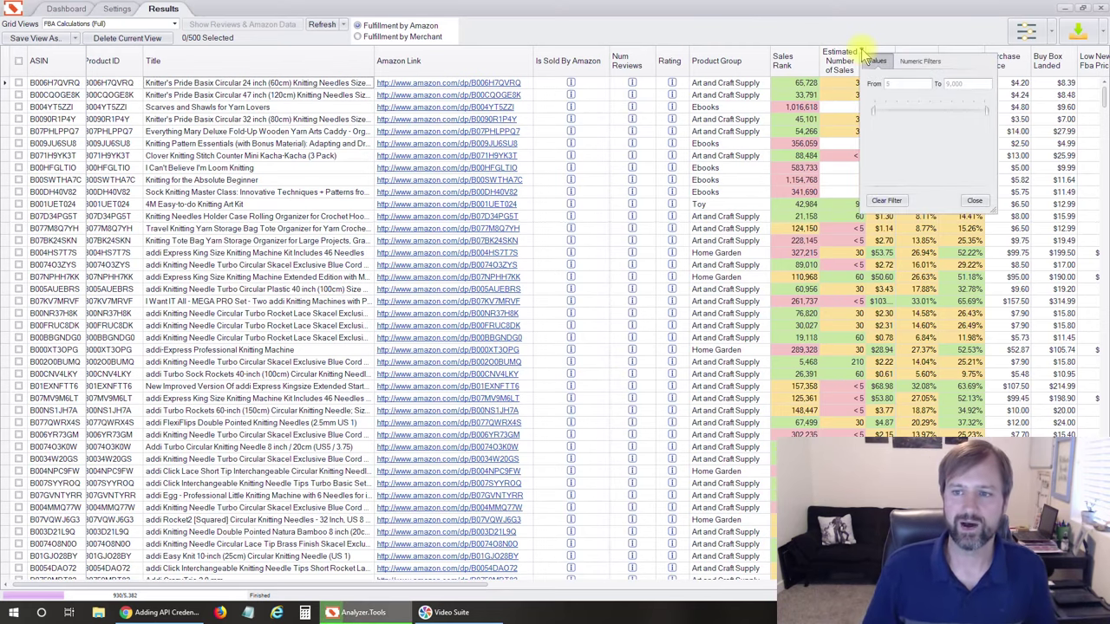
left_click(900, 84)
type("8")
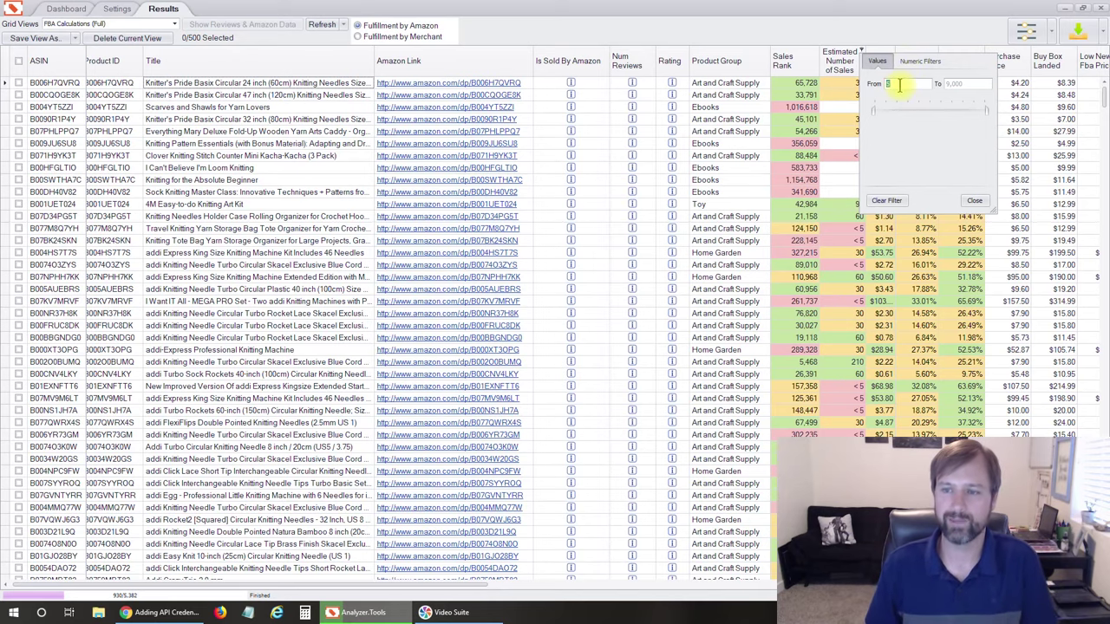
type("5")
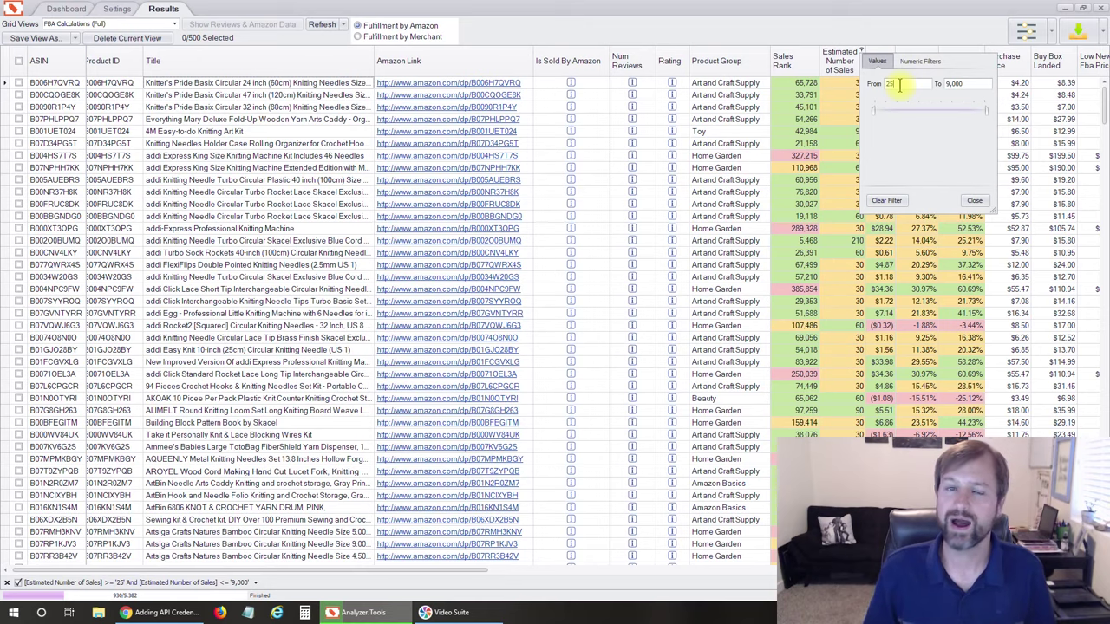
left_click(972, 199)
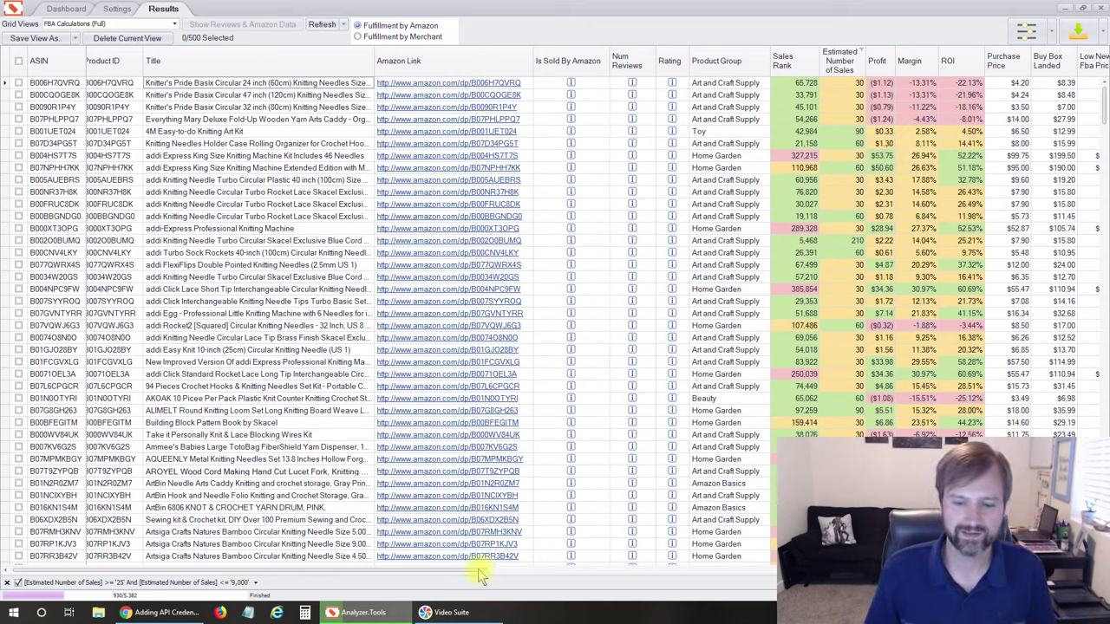
Step: Filter the results to products with Total Offers from 4 to 999
left_click_drag(478, 570, 971, 565)
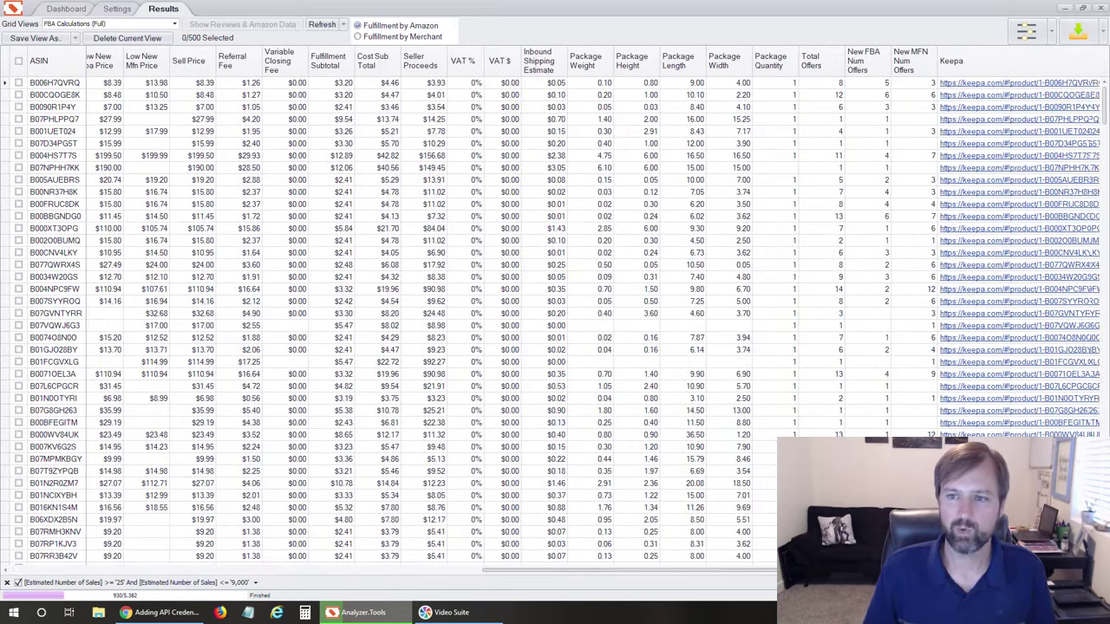
left_click(842, 52)
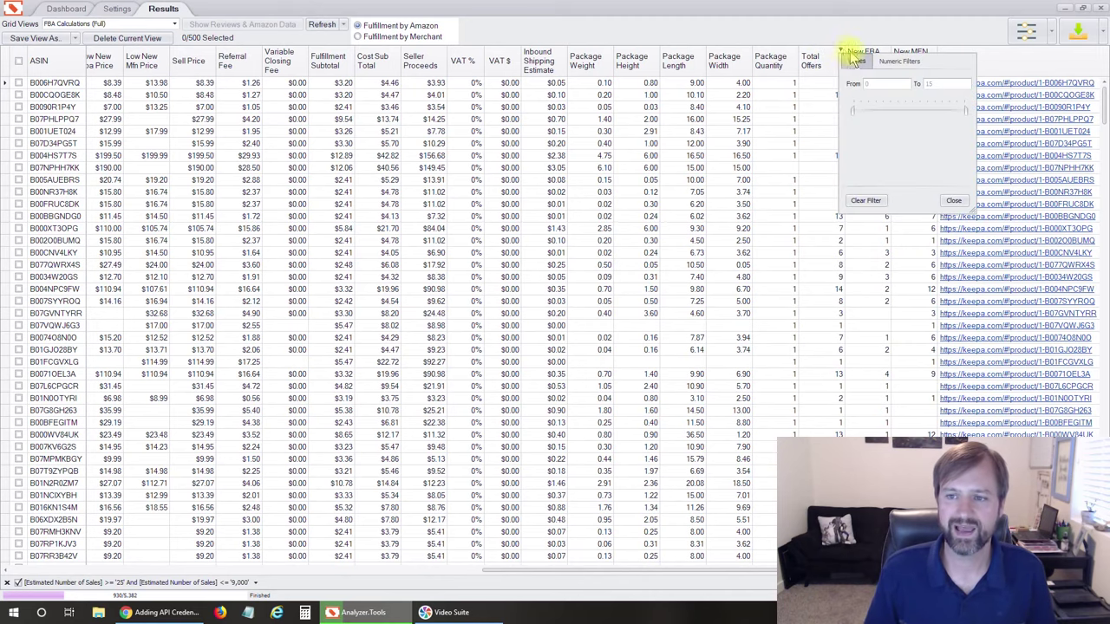
left_click(879, 84)
type("4")
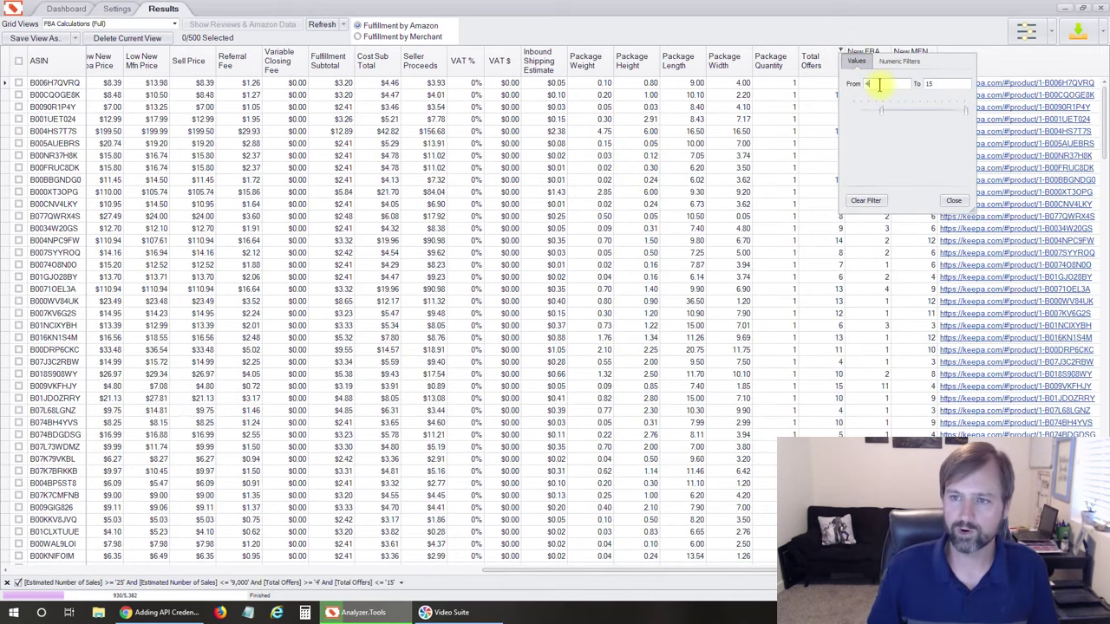
double_click(954, 83)
type("999")
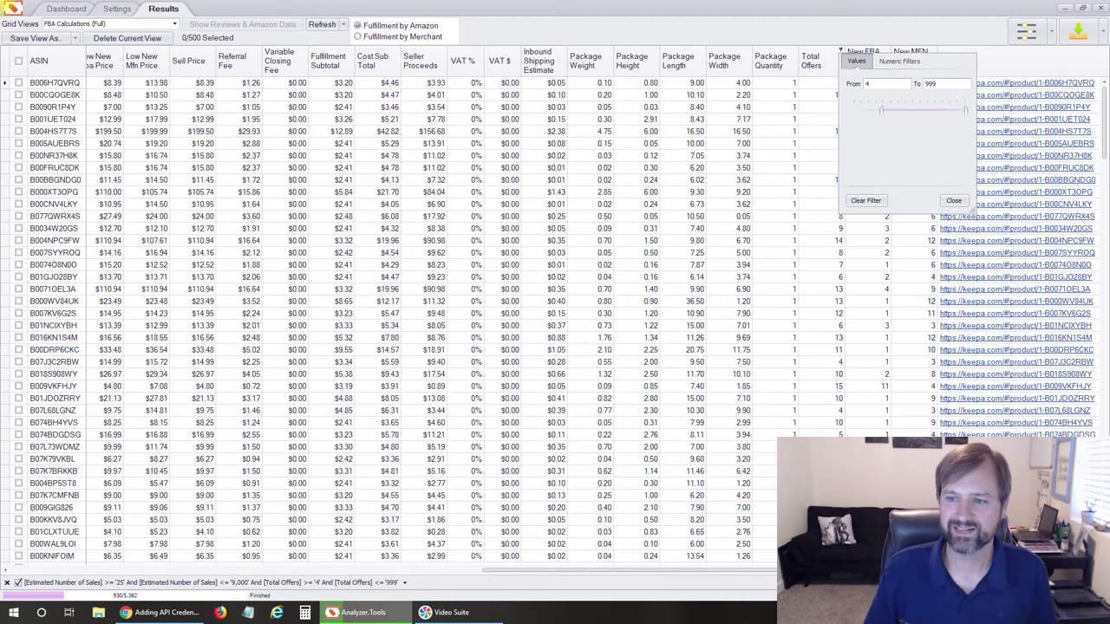
left_click(954, 202)
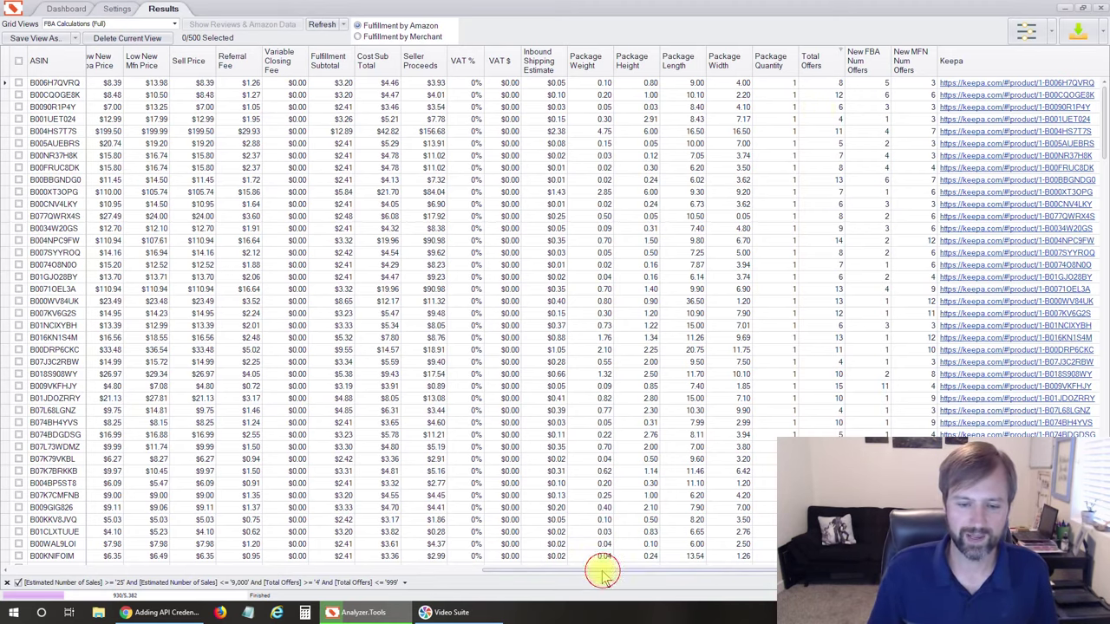
Step: Add the Brand column to the results grid between Title and Amazon Link
left_click_drag(604, 570, 112, 565)
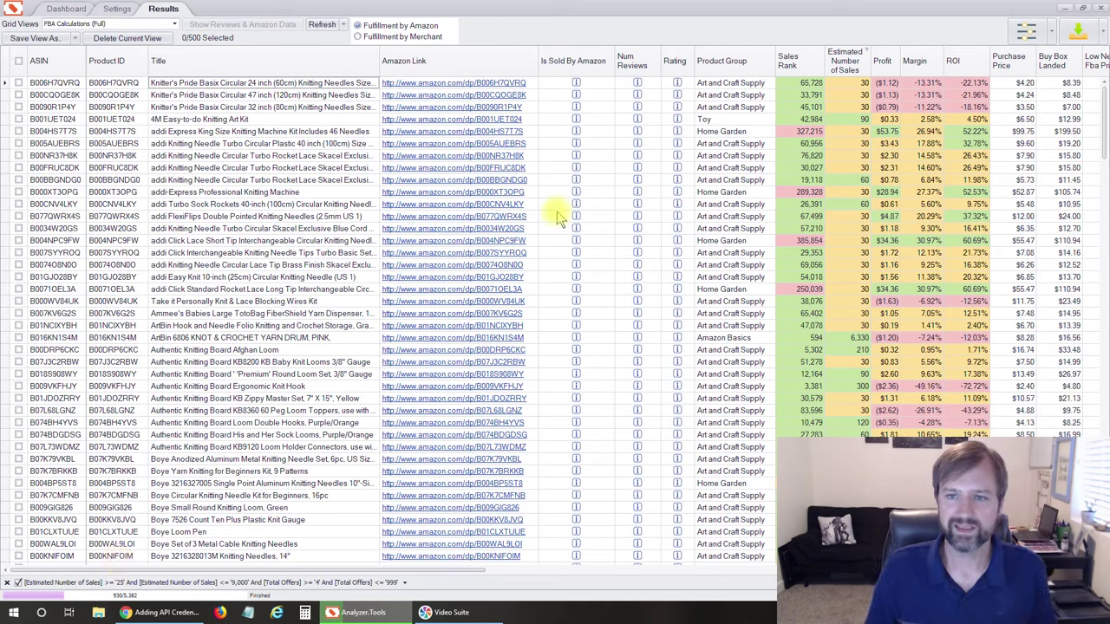
mouse_move(559, 215)
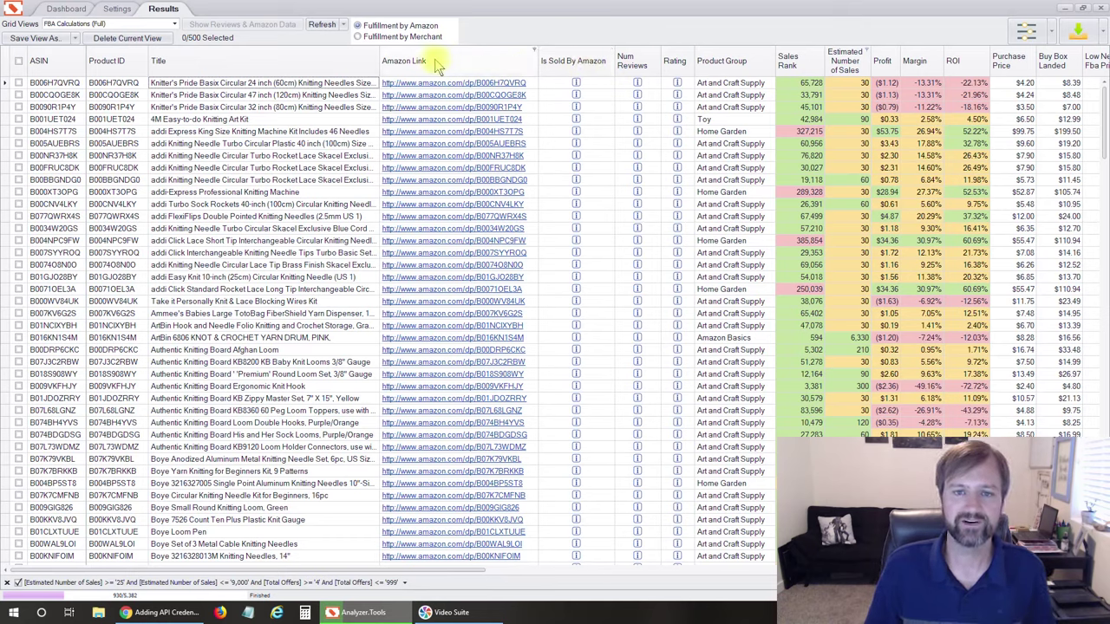
right_click(406, 63)
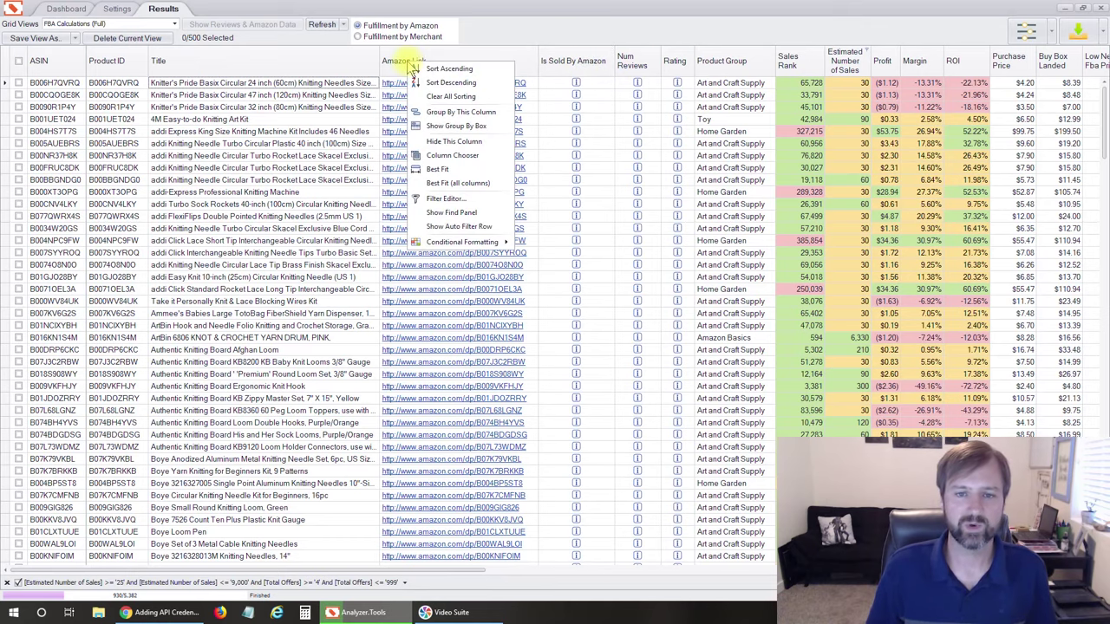
left_click(452, 157)
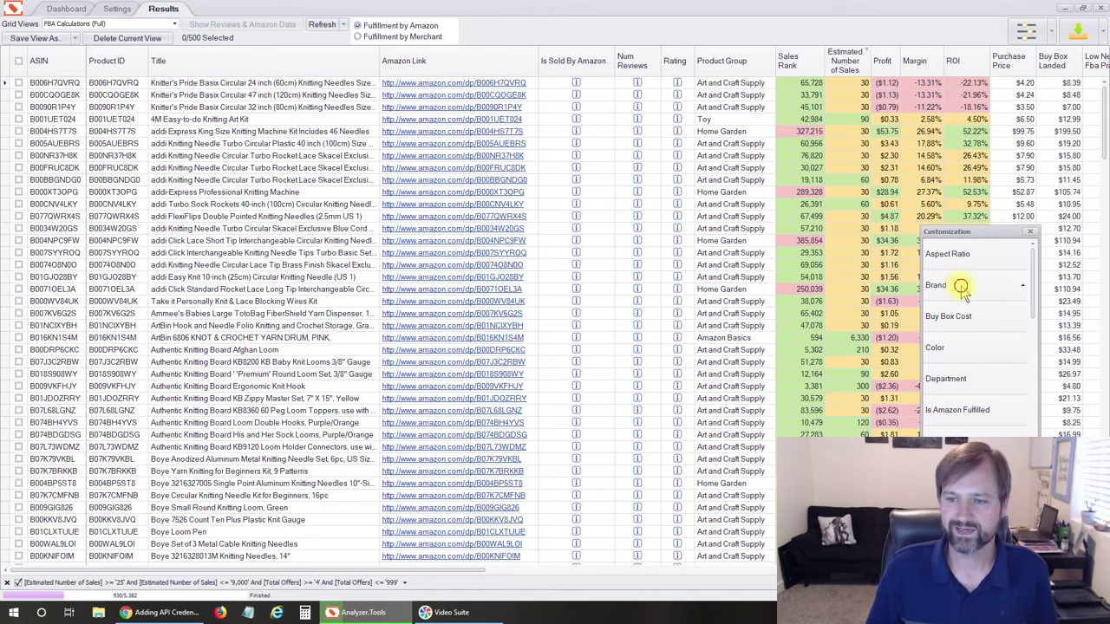
left_click_drag(953, 289, 418, 88)
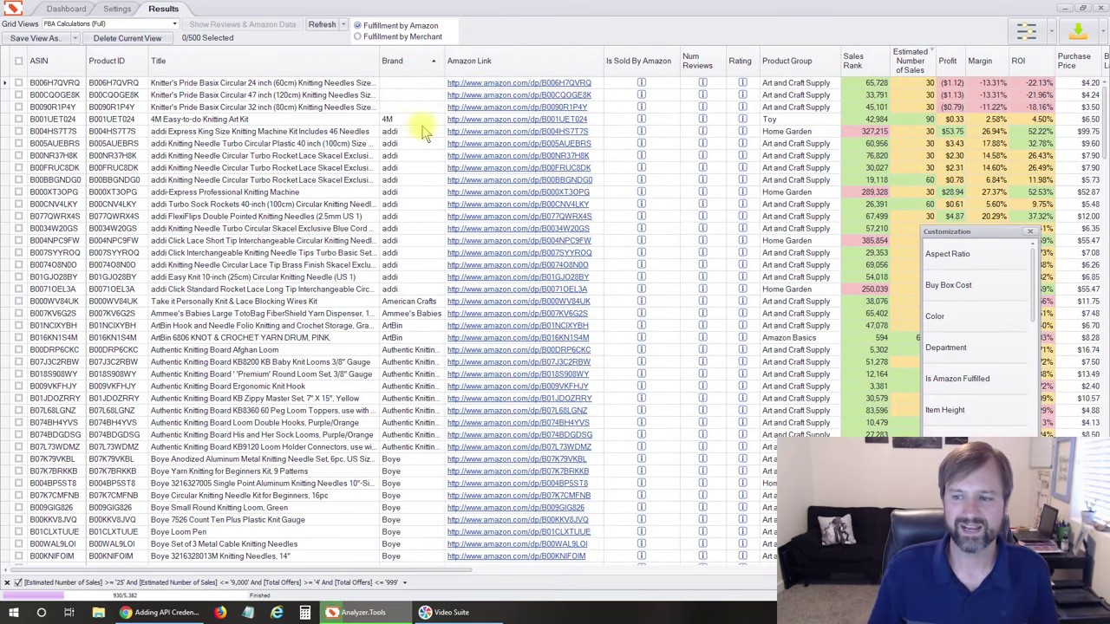
left_click(1031, 232)
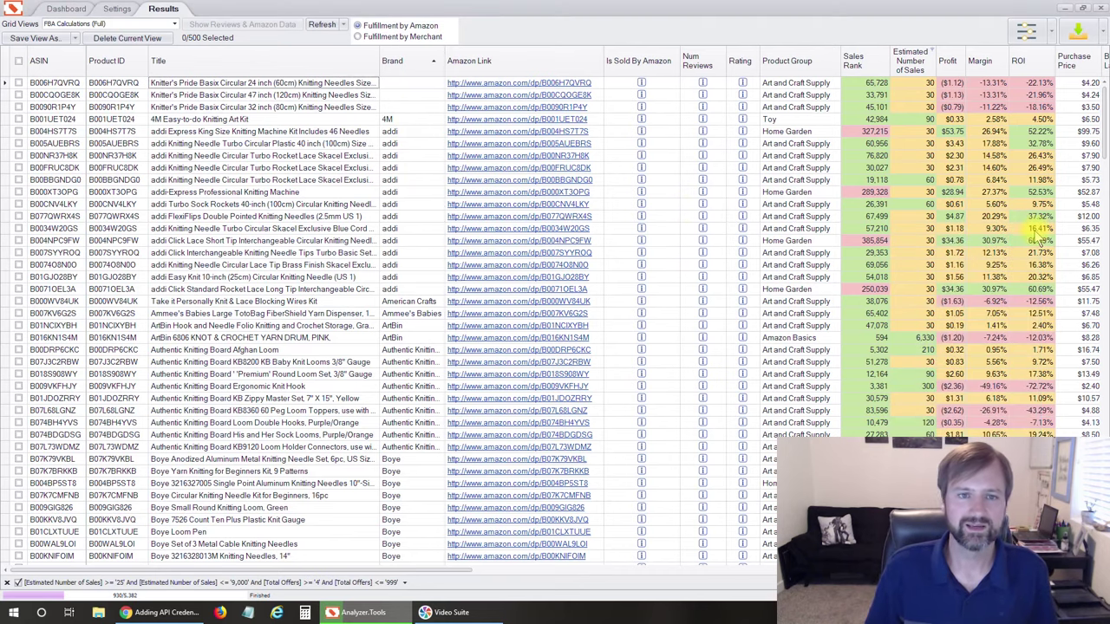
Step: Load the reviews and Amazon data for all filtered products, and keep only those not sold by Amazon
left_click(18, 62)
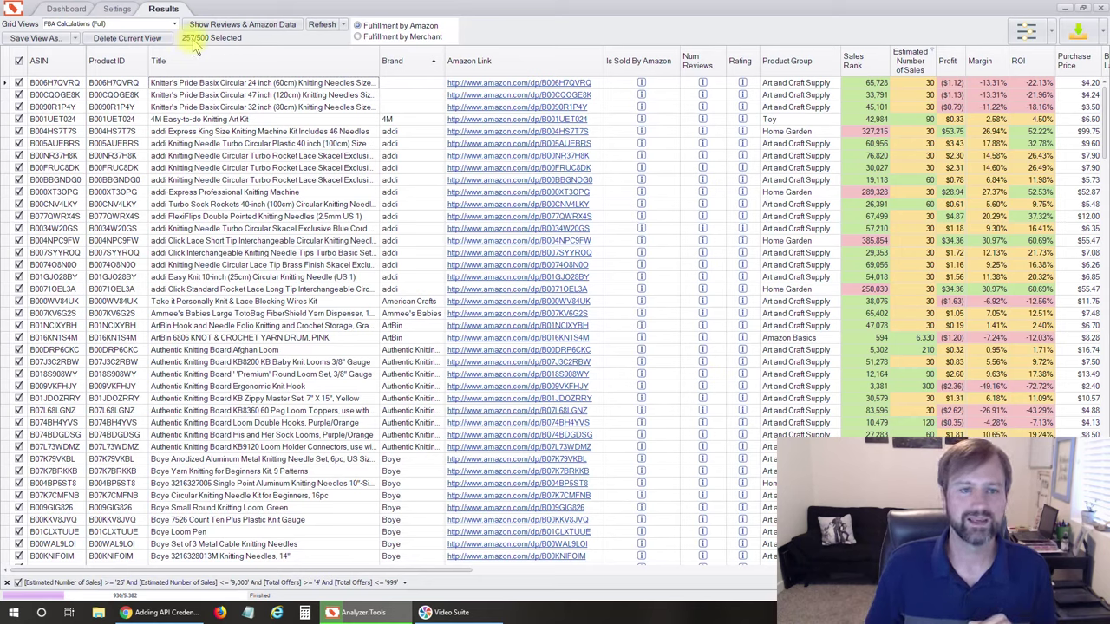
left_click(231, 29)
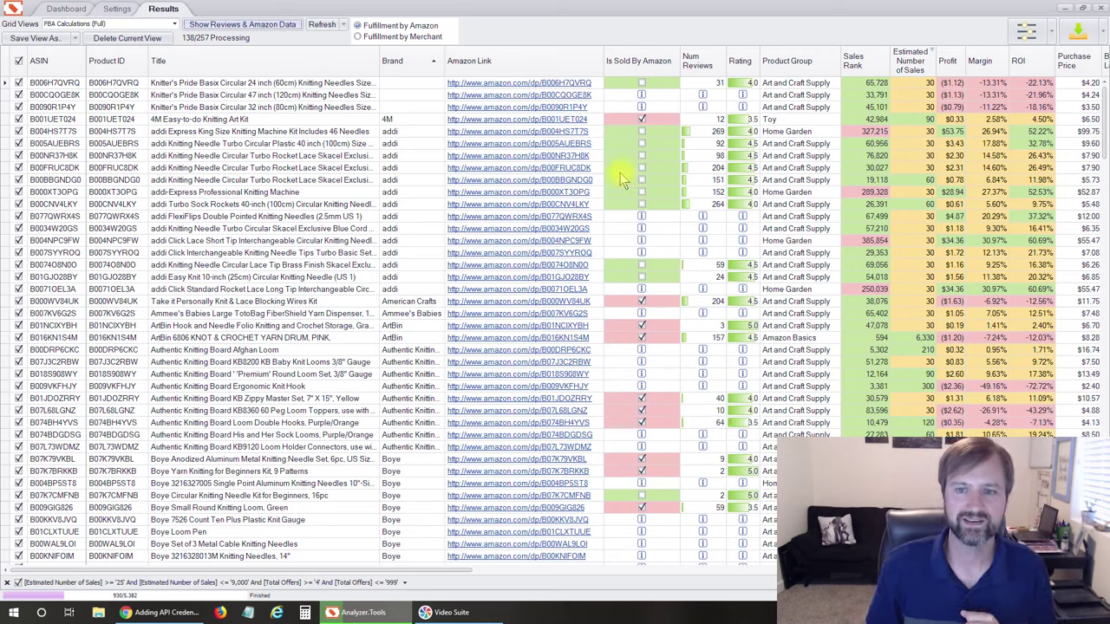
left_click(677, 49)
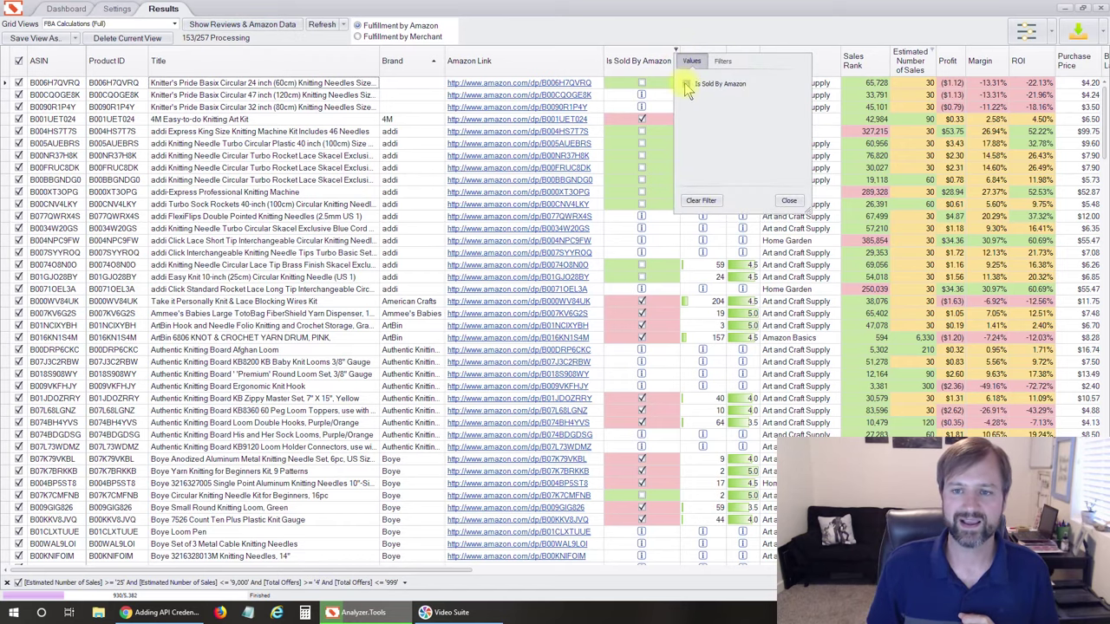
left_click(687, 86)
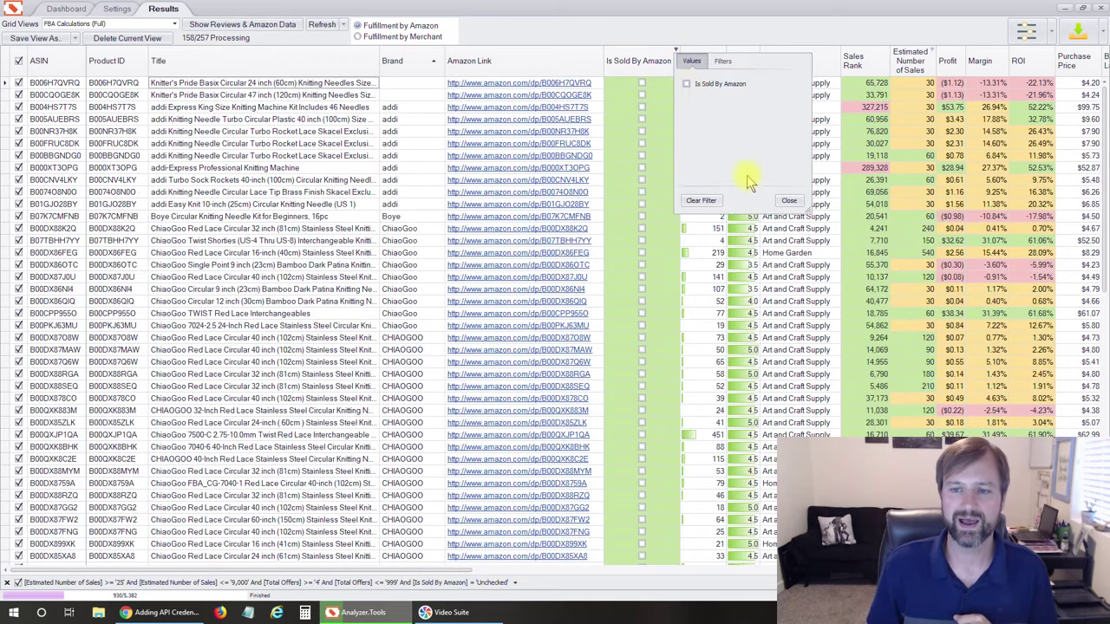
left_click(789, 201)
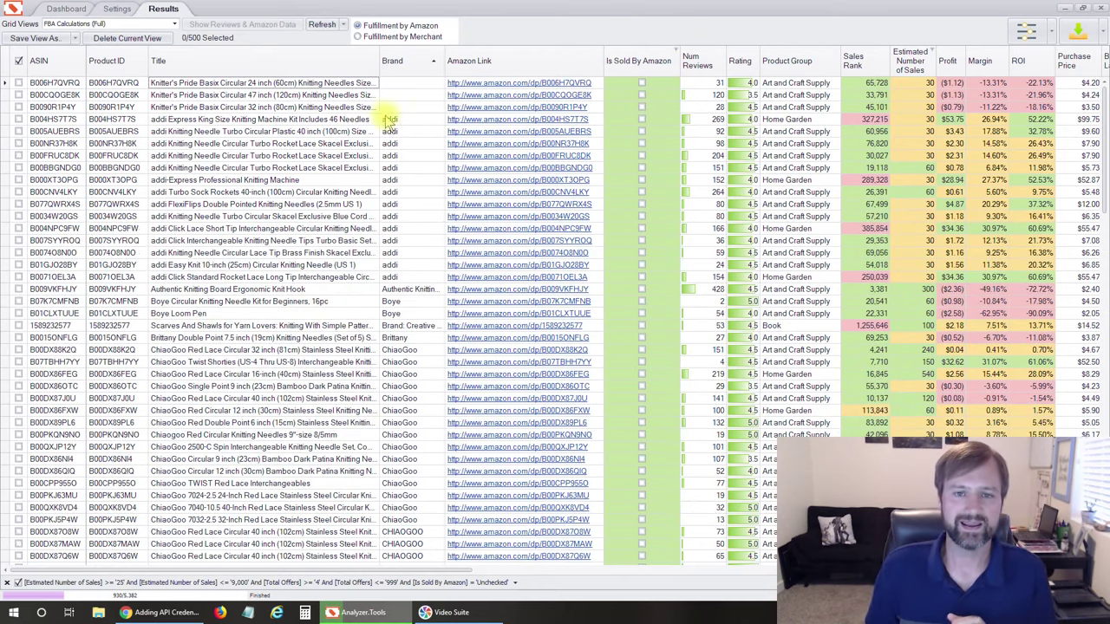
Step: Try sorting the results by brand, title and Amazon link, and leave them sorted by Brand in ascending order
left_click(412, 68)
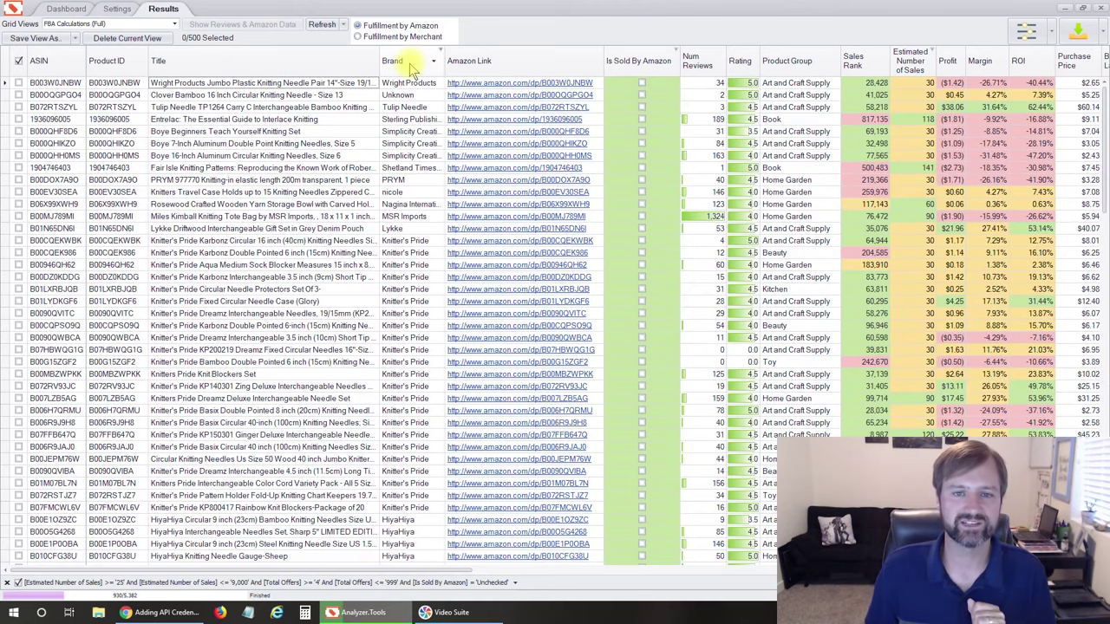
left_click(413, 69)
left_click(336, 63)
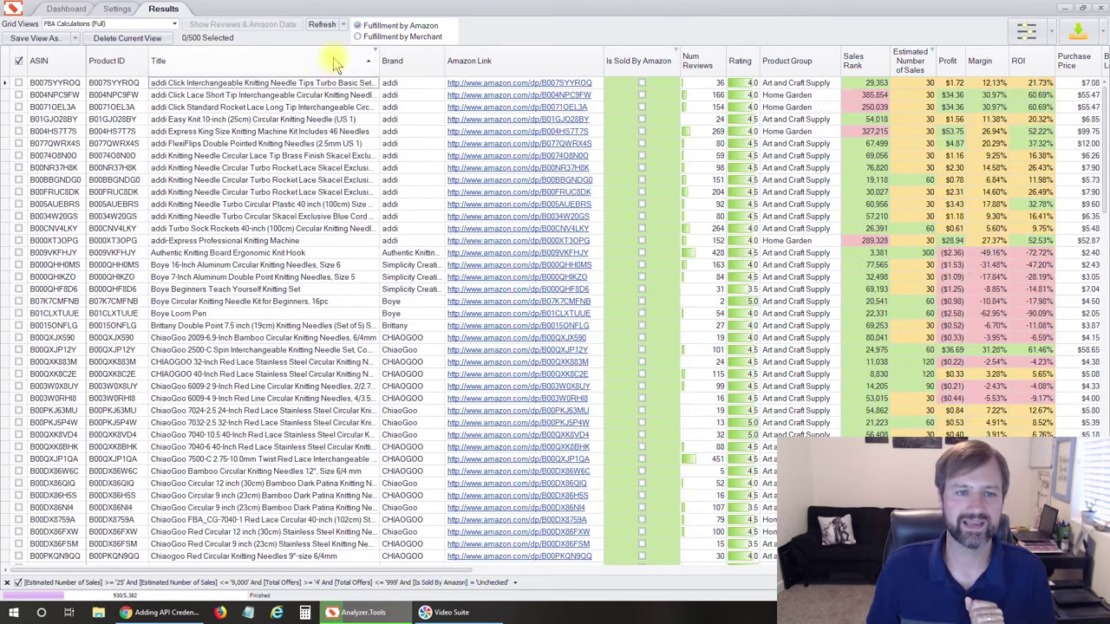
left_click(482, 59)
left_click(392, 62)
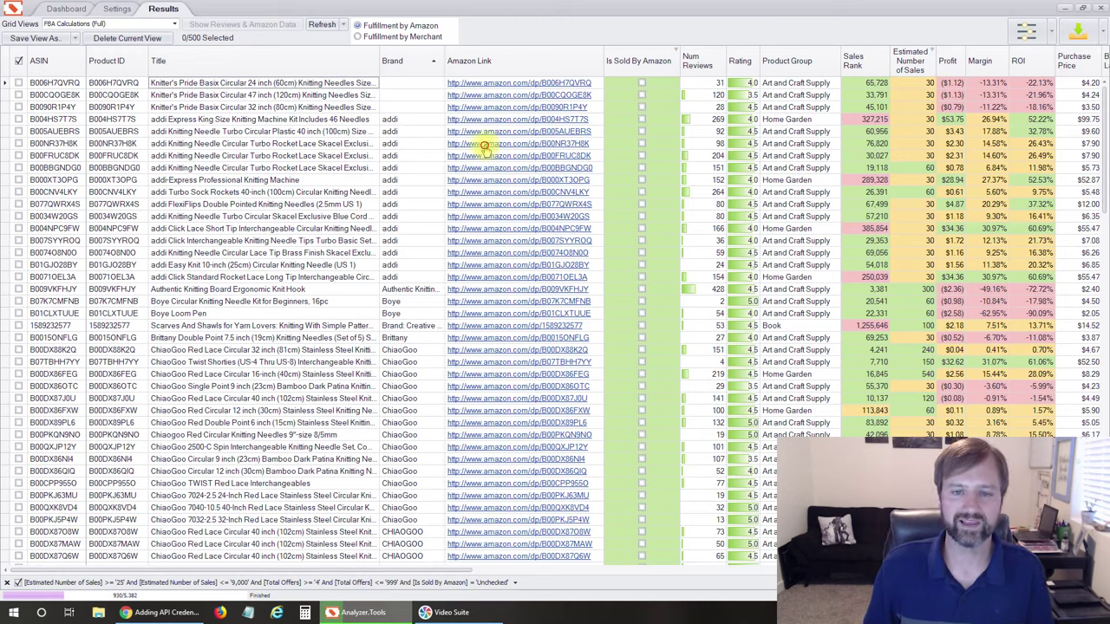
Step: Open the Amazon page of addi product B00NR37H8K and check its reviews, price and rank history against its estimated sales in Analyzer.Tools
left_click(484, 146)
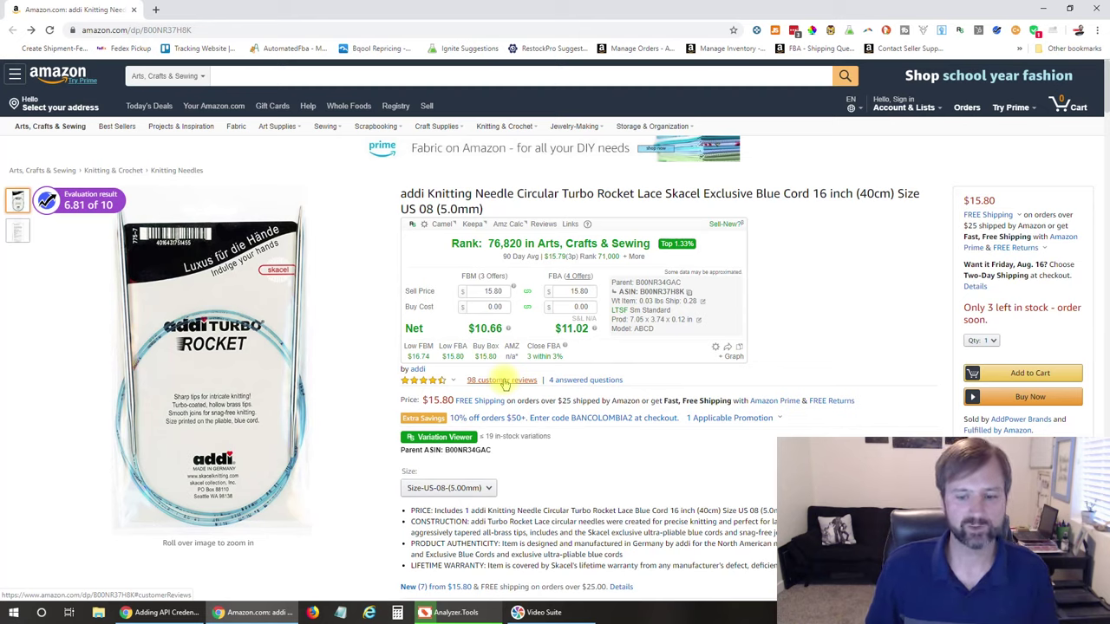
left_click(450, 612)
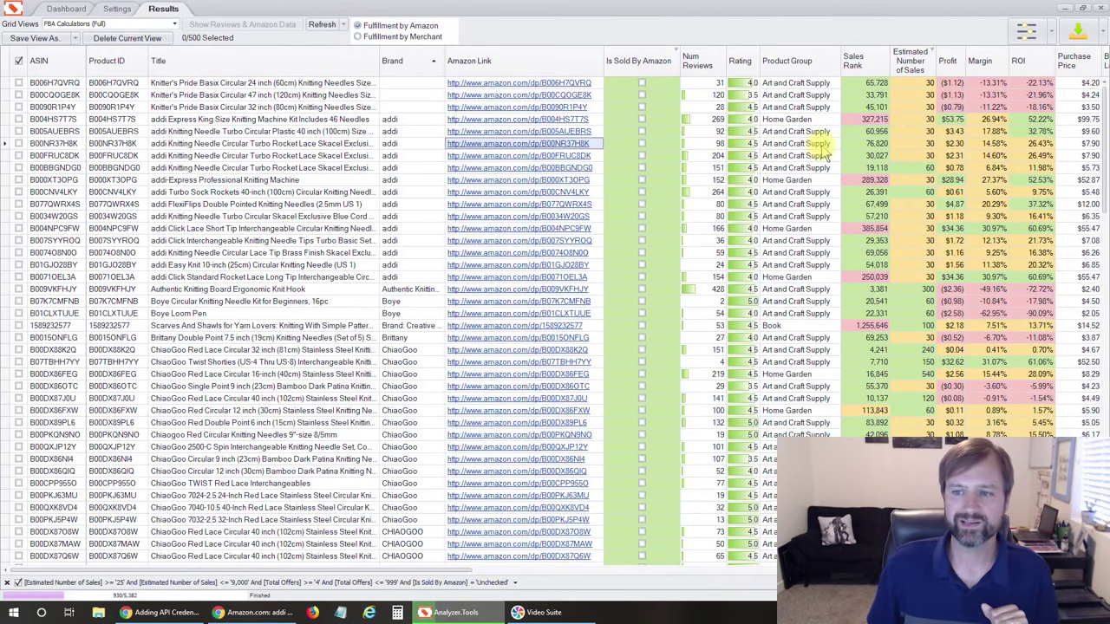
left_click(921, 145)
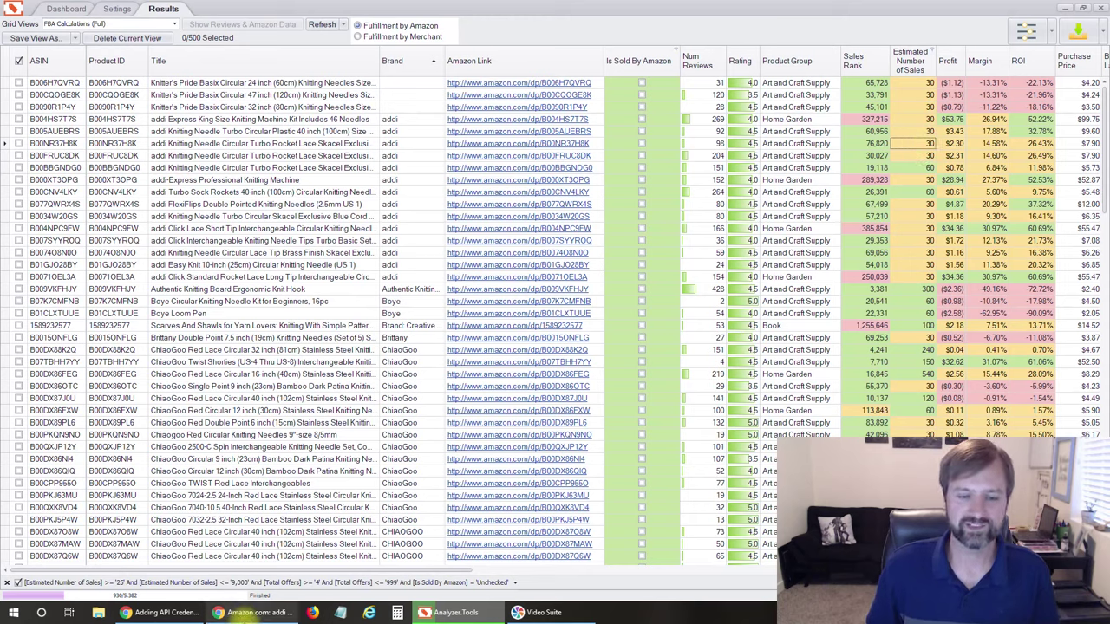
left_click(251, 612)
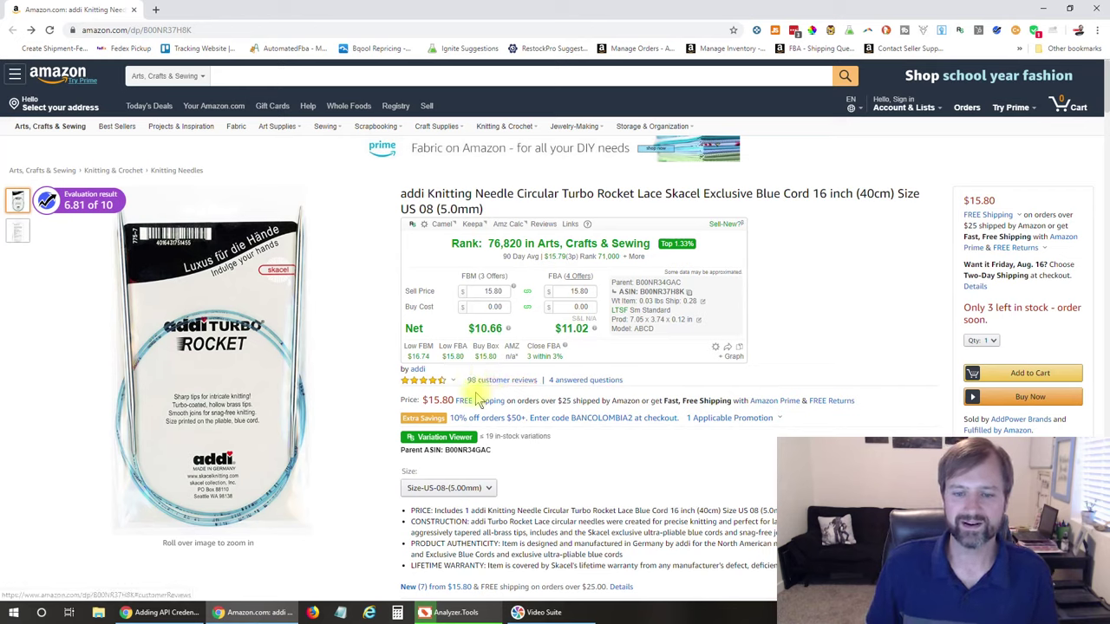
mouse_move(427, 385)
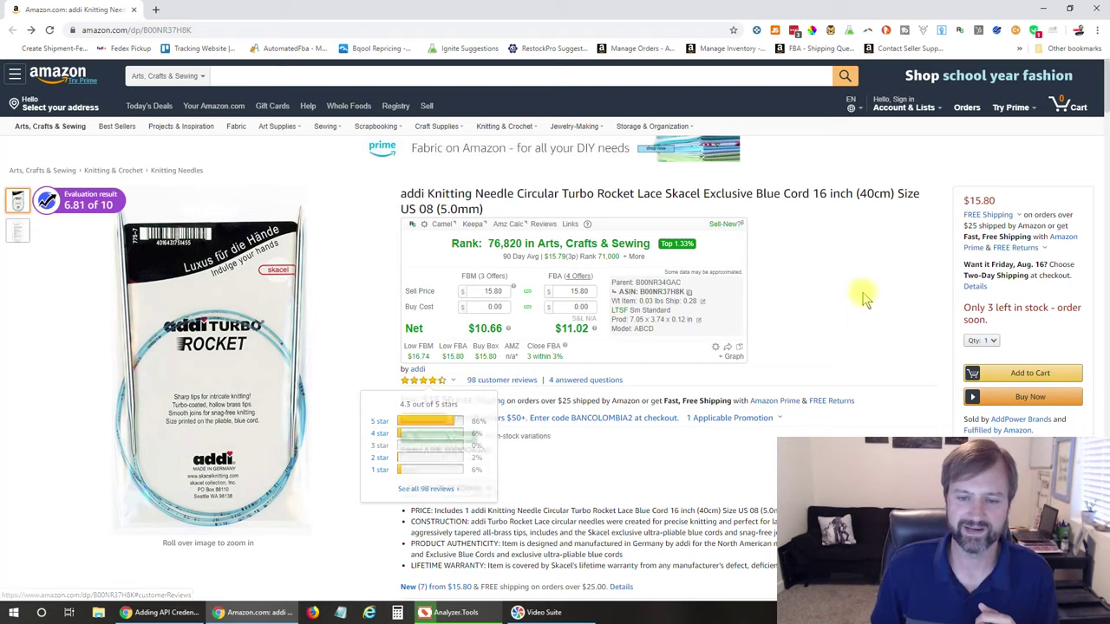
scroll(636, 285, "down", 1)
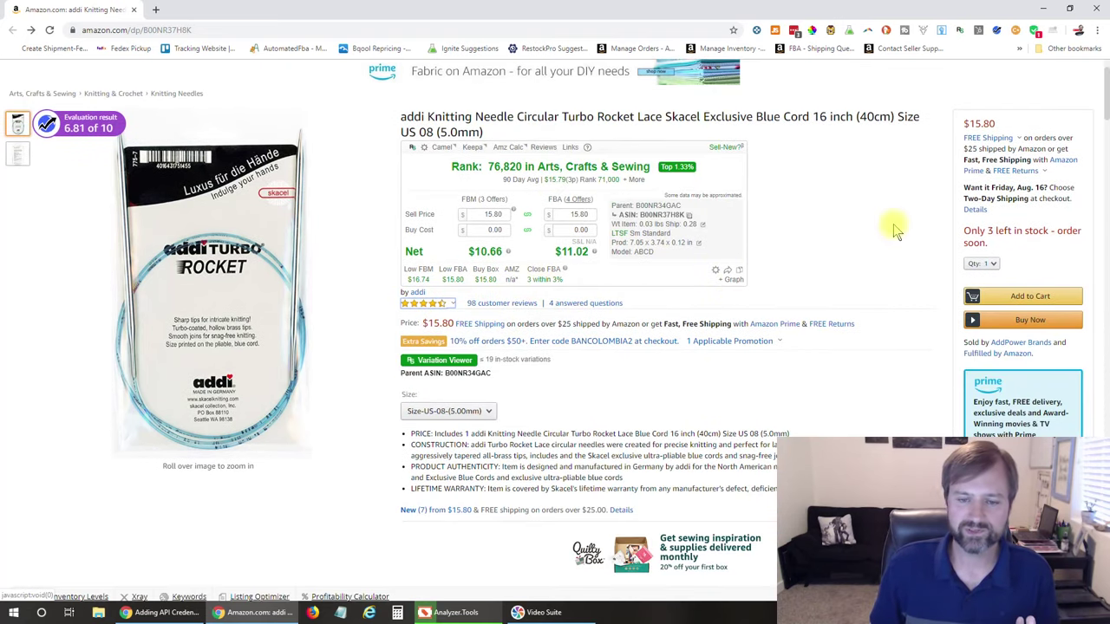
scroll(892, 228, "down", 2)
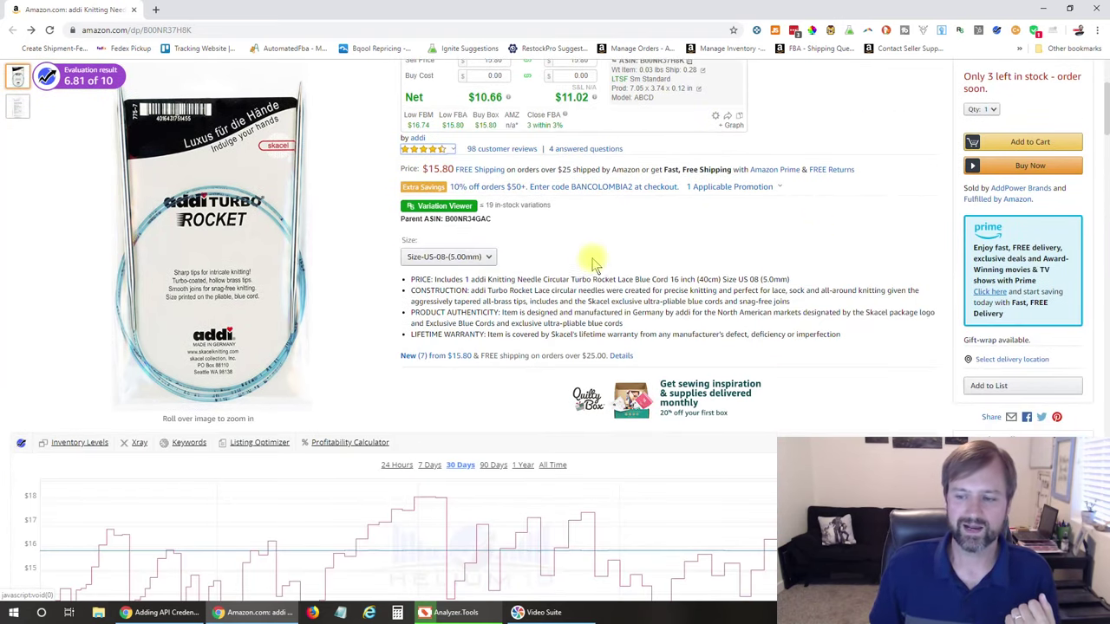
scroll(651, 257, "down", 3)
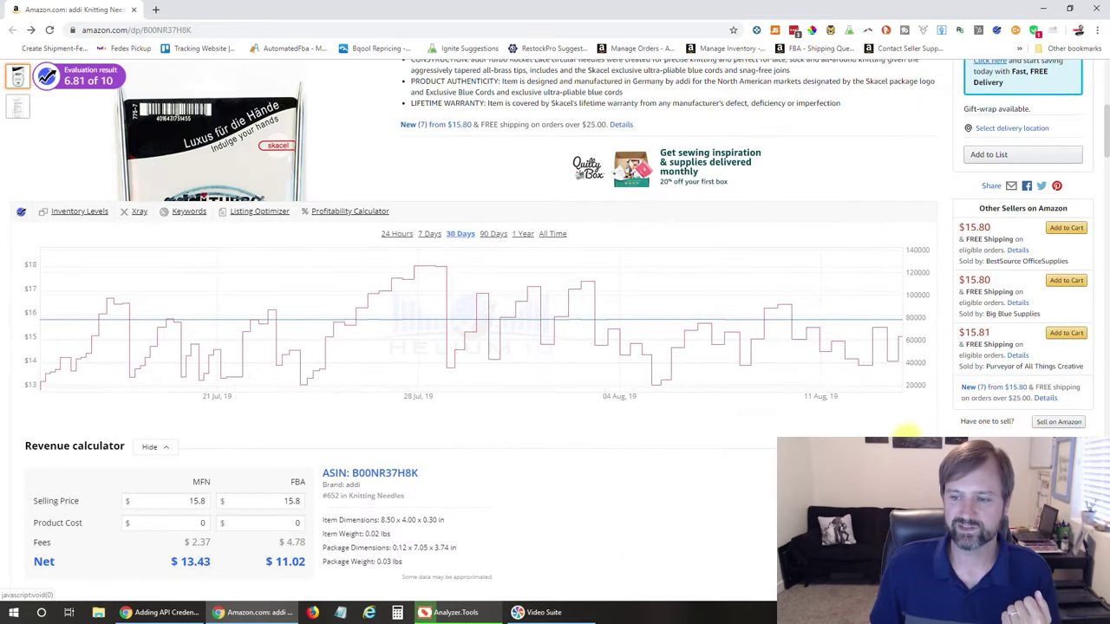
Step: Open the new offers for the addi needle and examine the sellers, their prices and fulfillment methods
left_click(987, 391)
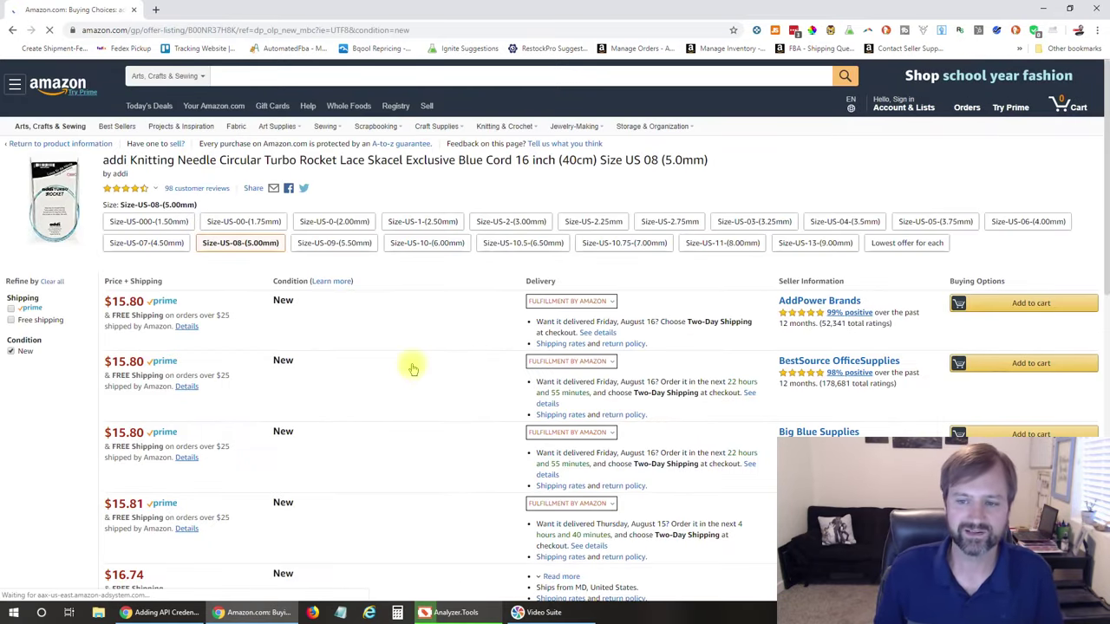
scroll(411, 368, "down", 3)
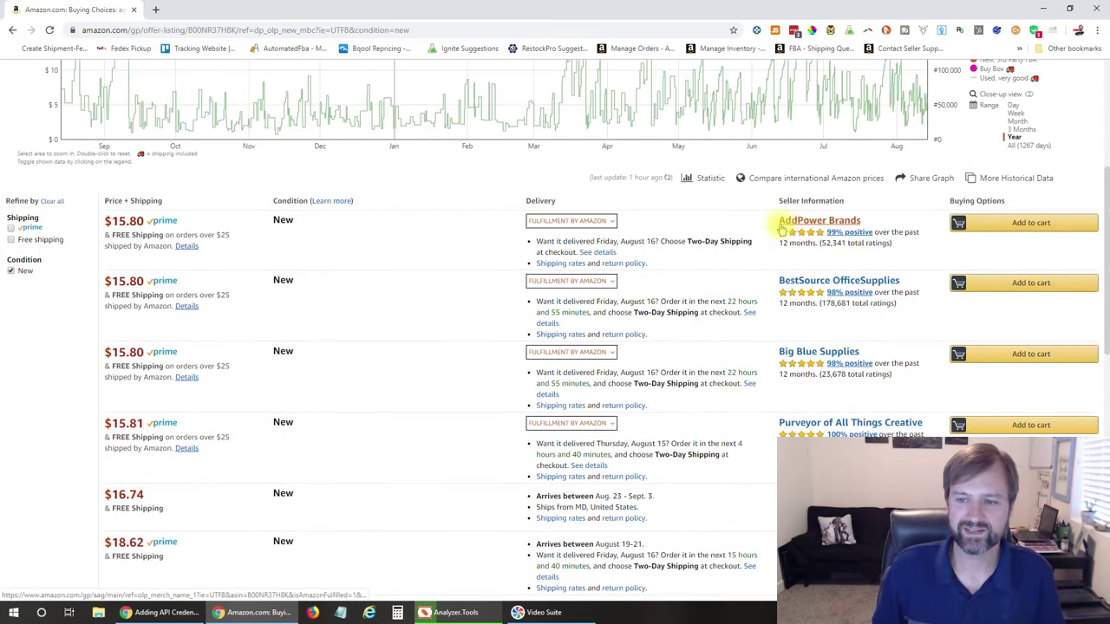
scroll(805, 279, "down", 2)
scroll(789, 316, "down", 2)
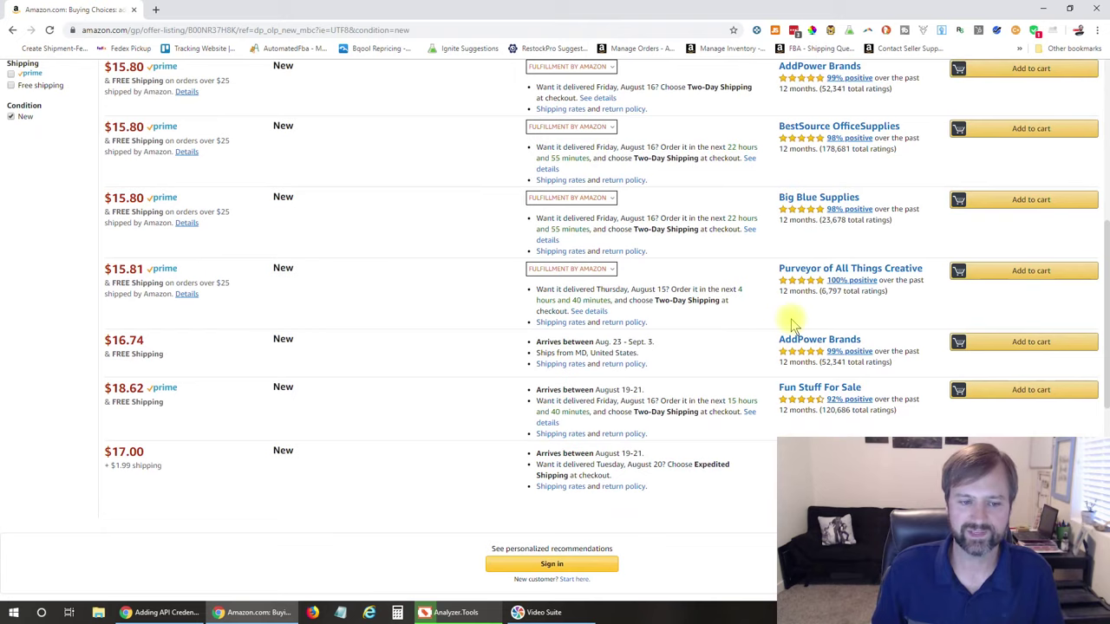
scroll(713, 418, "up", 2)
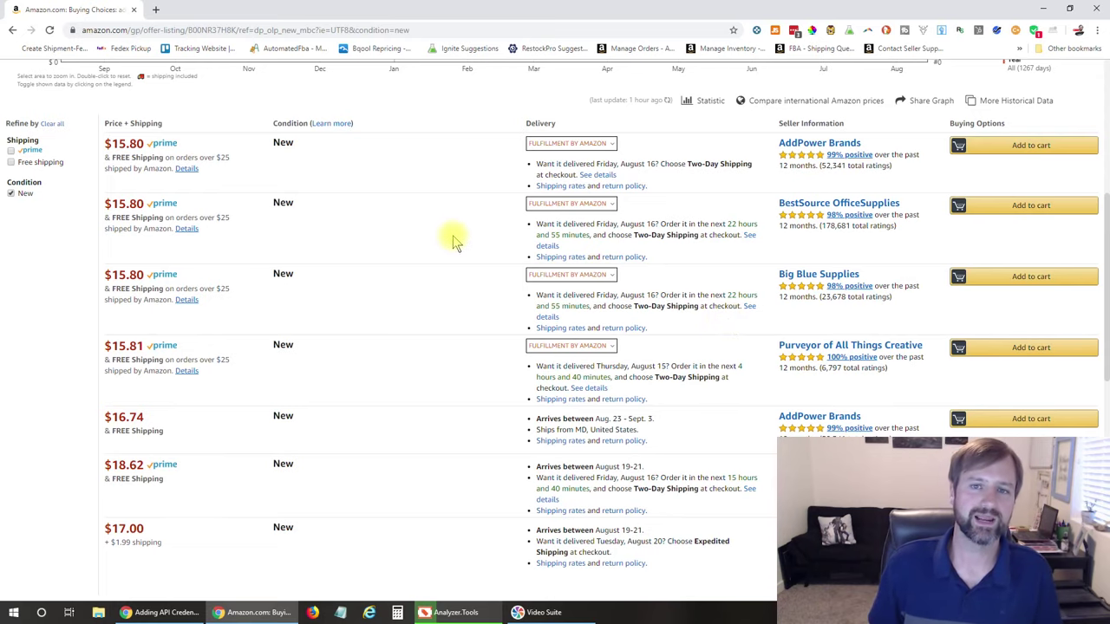
Step: Return to the addi needle's Amazon product page and view its price and sales rank history over the All range
left_click(13, 31)
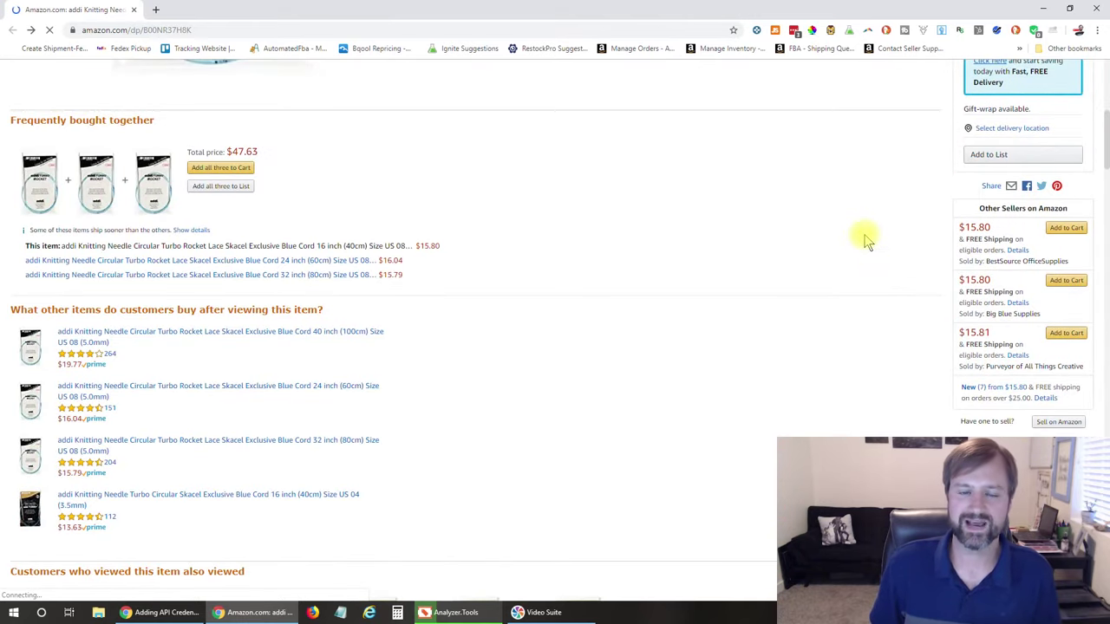
scroll(864, 238, "down", 6)
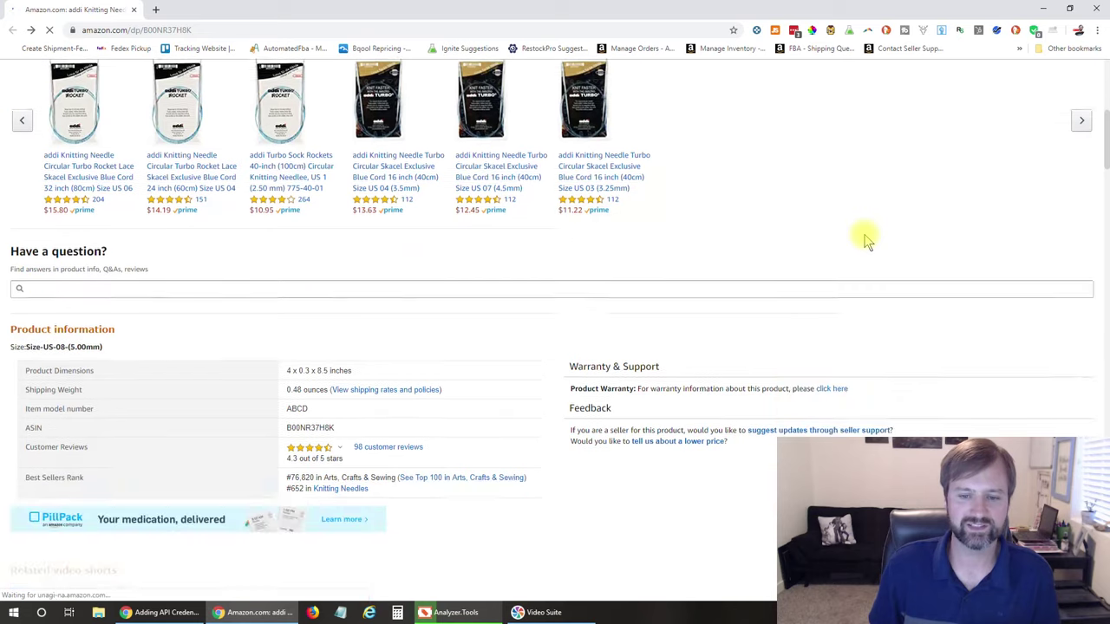
scroll(865, 238, "down", 3)
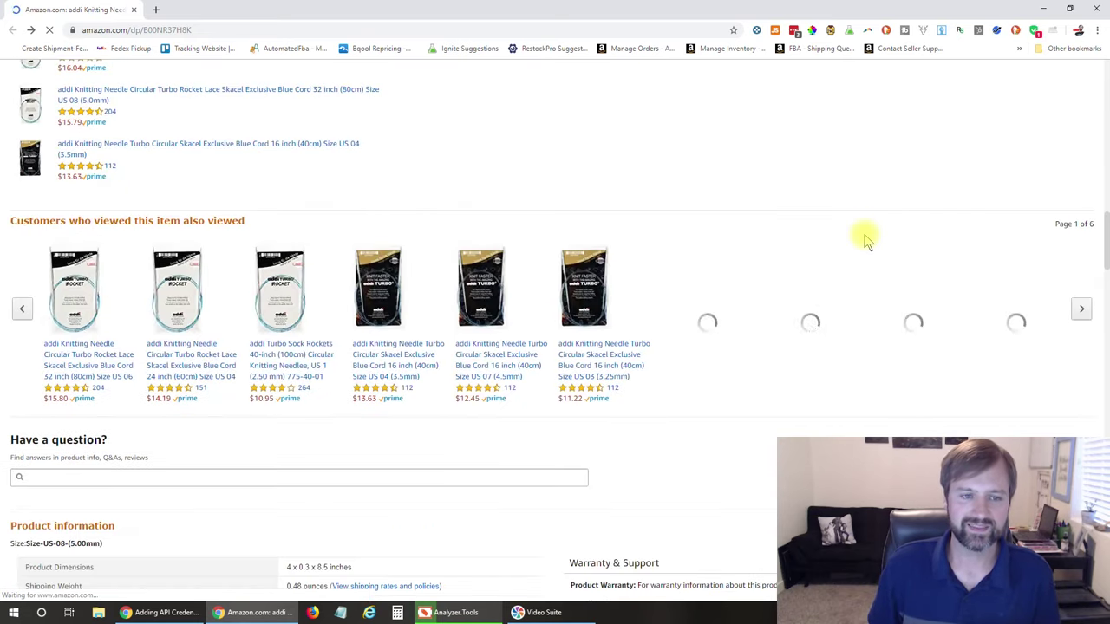
scroll(867, 233, "up", 7)
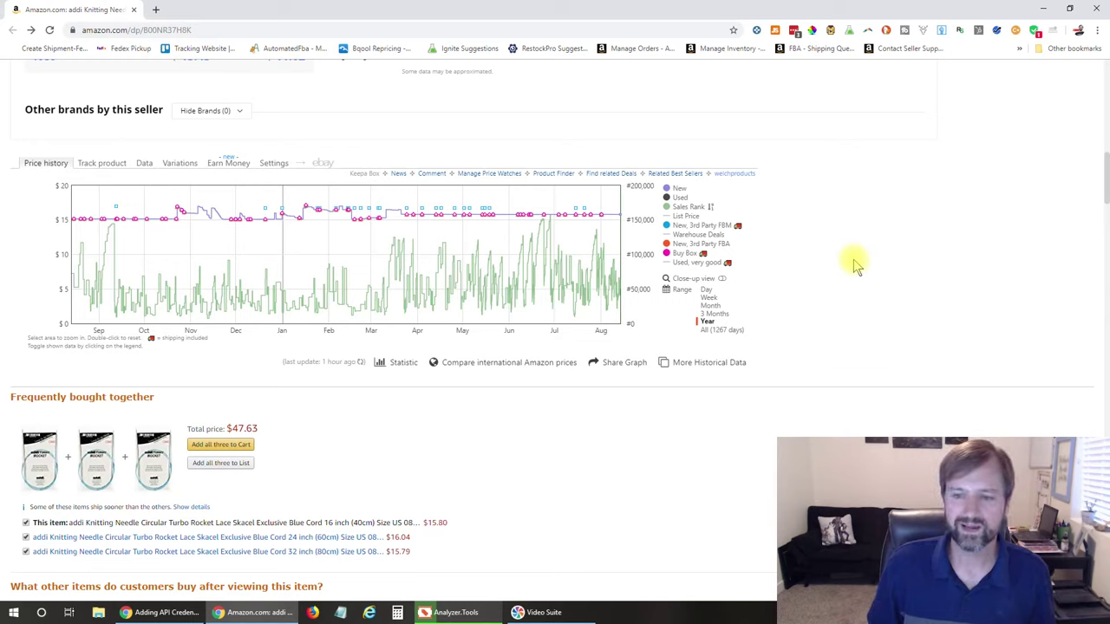
left_click(722, 336)
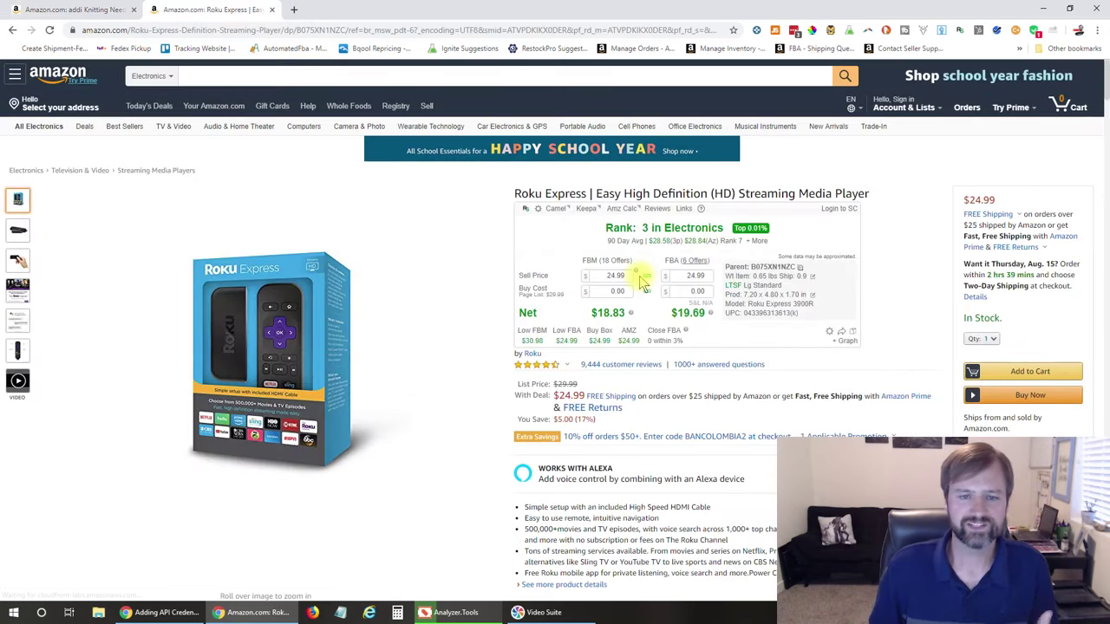
Step: Examine the Roku Express's price and sales rank history over 3 Months for comparison
scroll(639, 277, "down", 5)
scroll(639, 276, "down", 5)
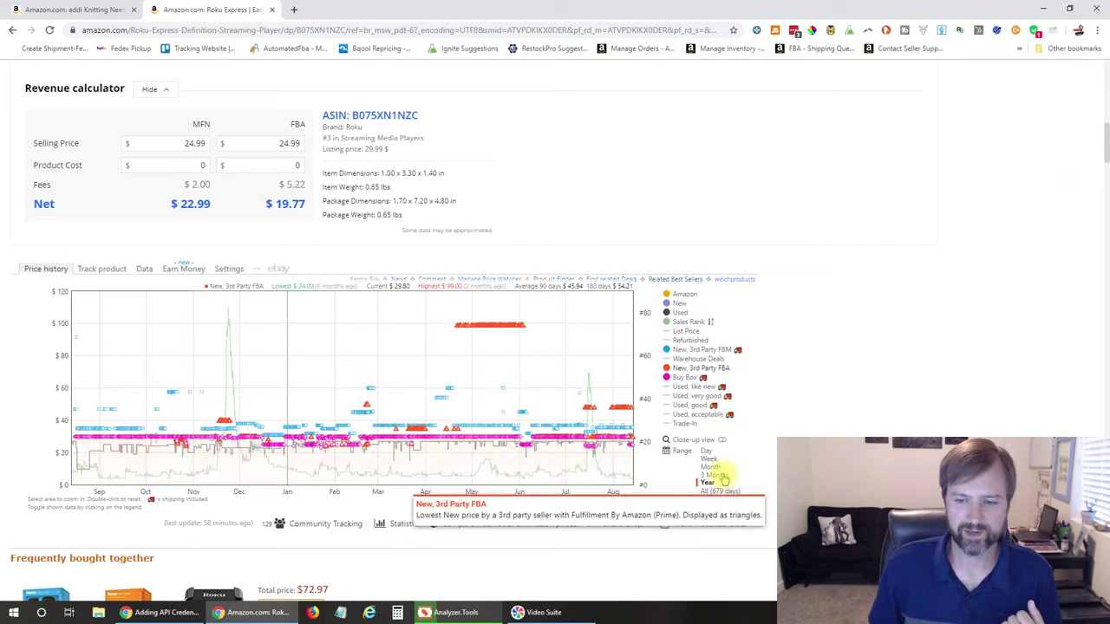
left_click(717, 475)
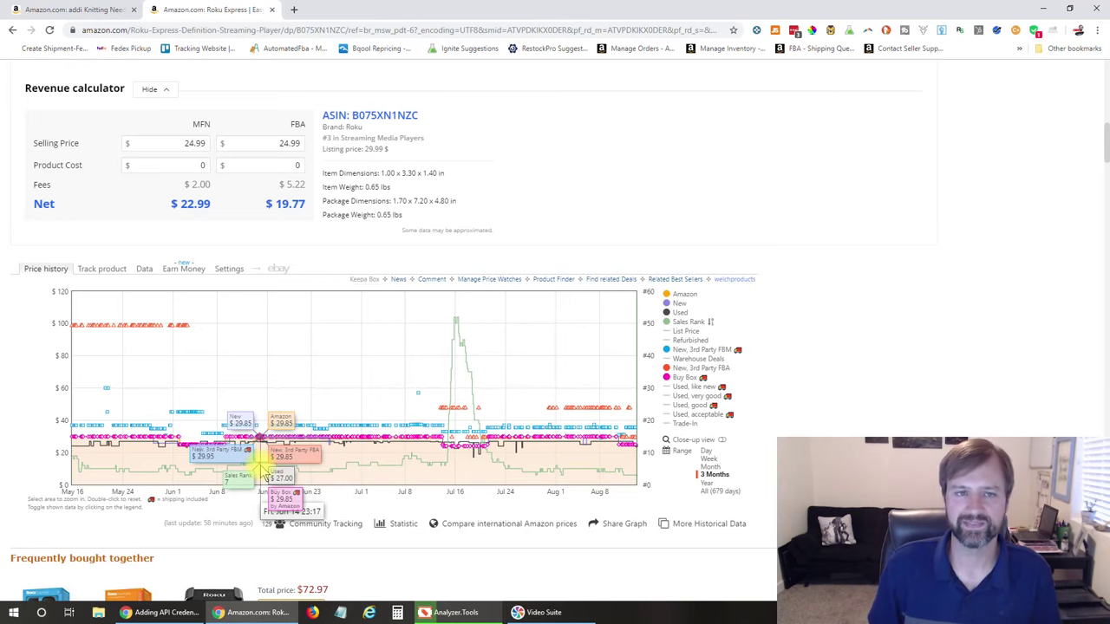
Step: Go back to the addi needle's page, view its price and rank history over 3 Months, and check its brand and listing details
left_click(95, 9)
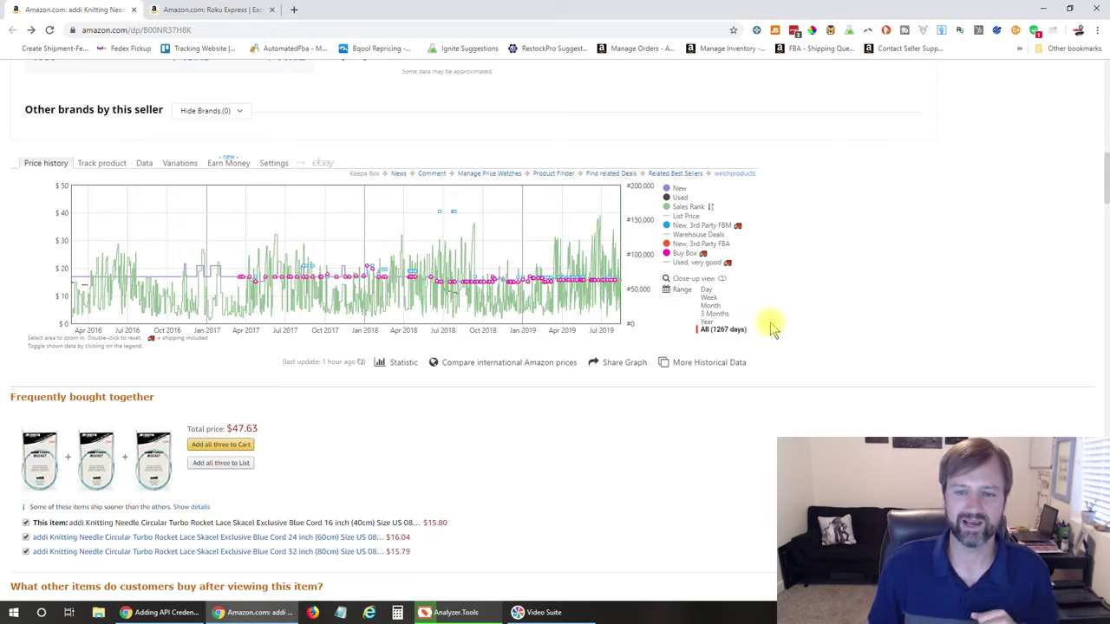
left_click(716, 312)
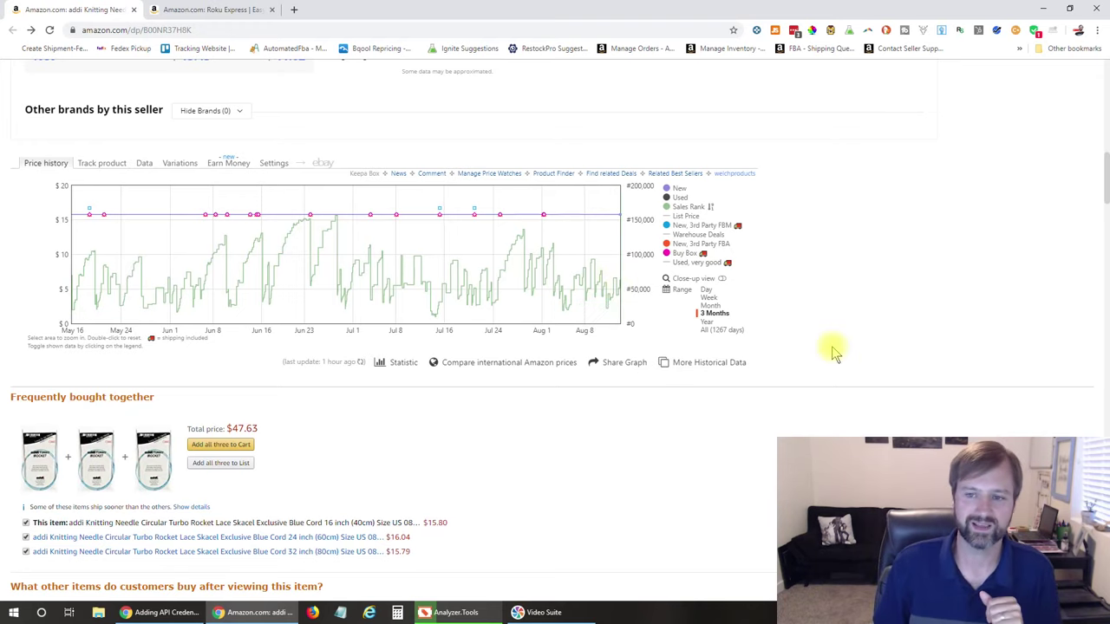
scroll(832, 346, "up", 4)
scroll(831, 351, "up", 5)
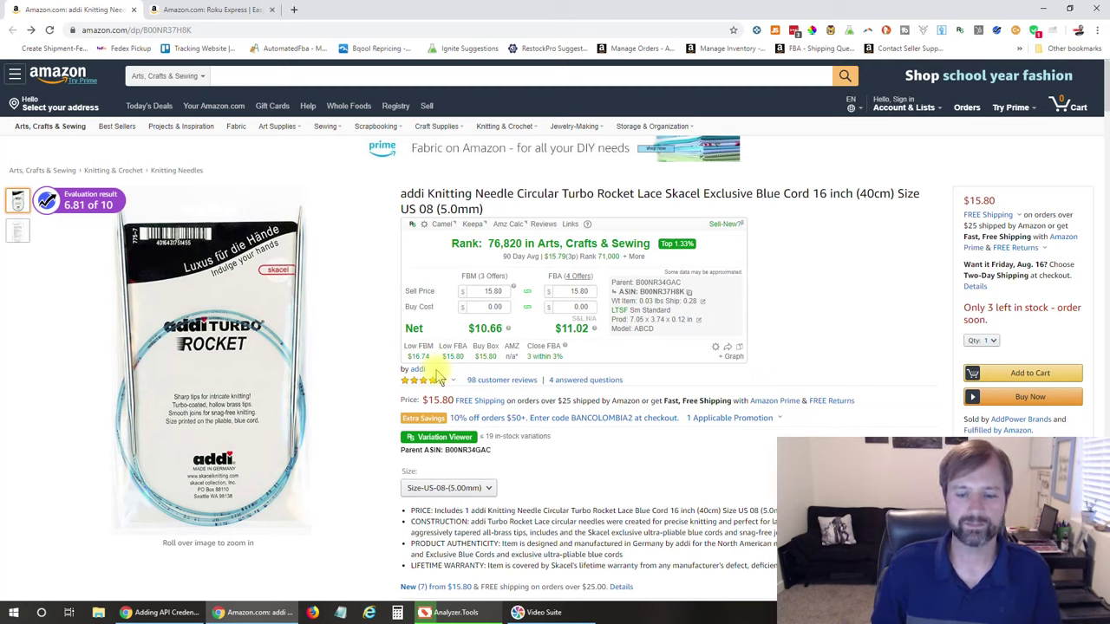
Step: Switch to Analyzer.Tools and look through the brands in the filtered results for wholesale candidates
left_click(468, 614)
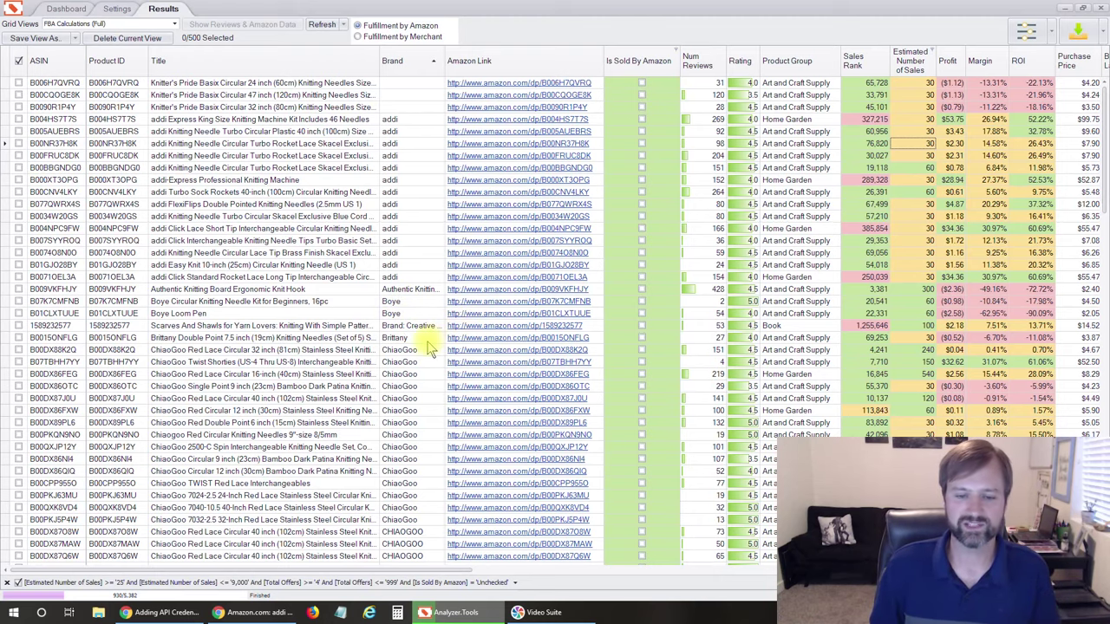
scroll(428, 347, "down", 15)
scroll(428, 347, "down", 12)
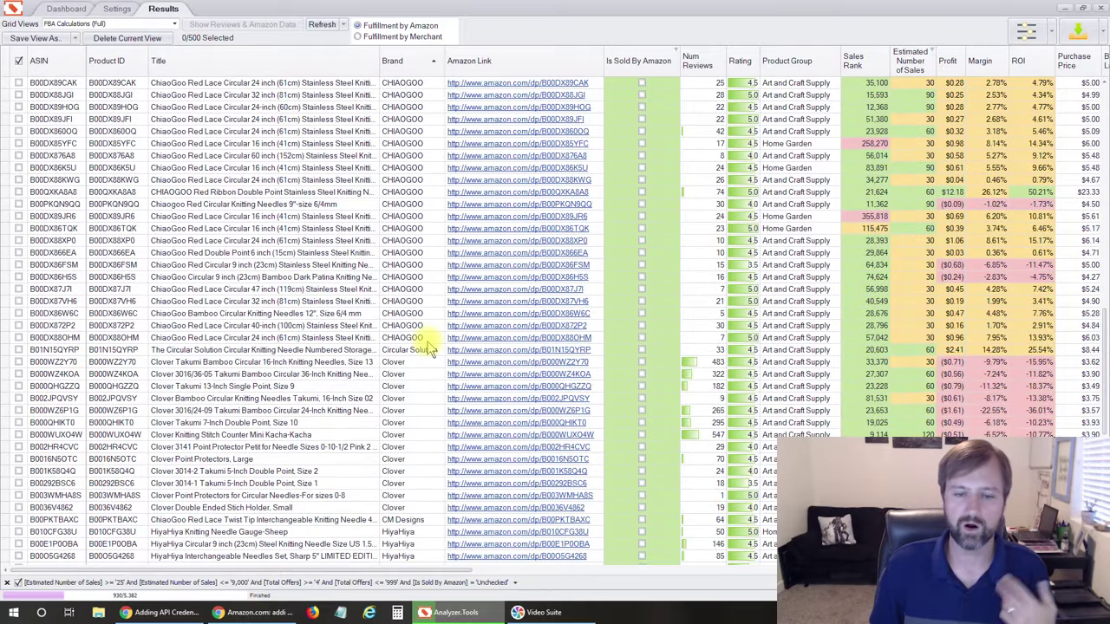
scroll(428, 346, "up", 15)
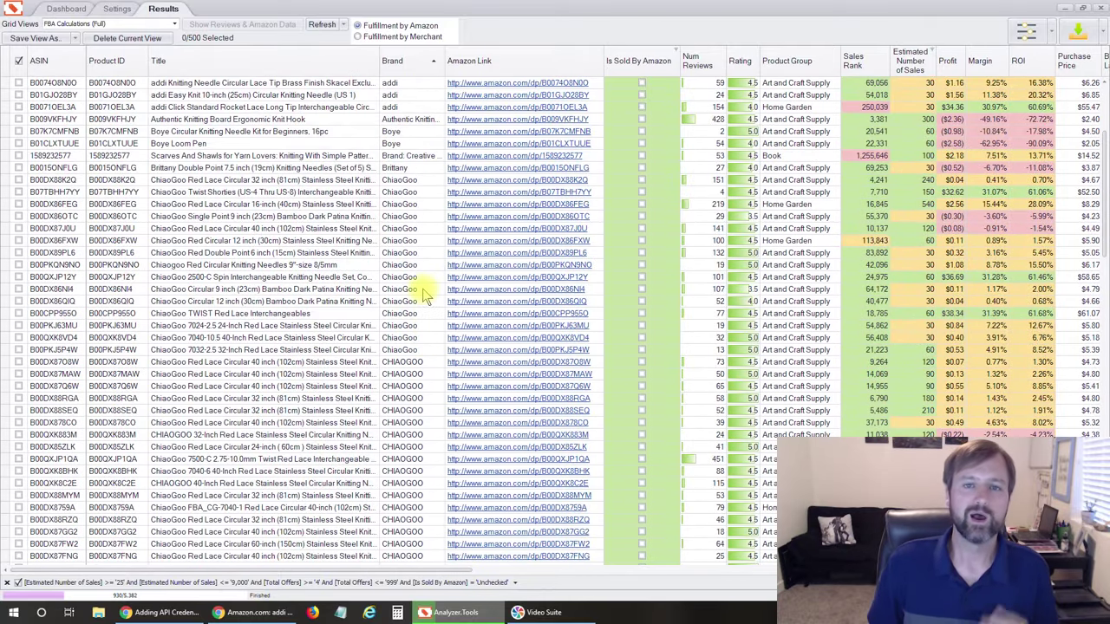
Step: From the dashboard, open the Browser search to view Amazon's home page and close it again
left_click(66, 9)
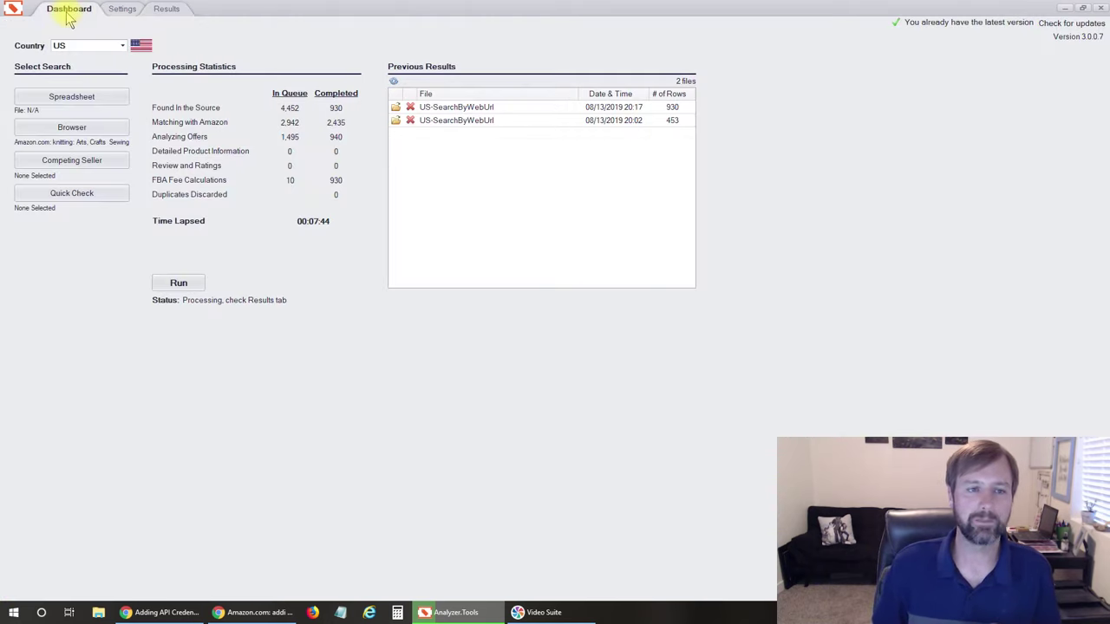
left_click(82, 129)
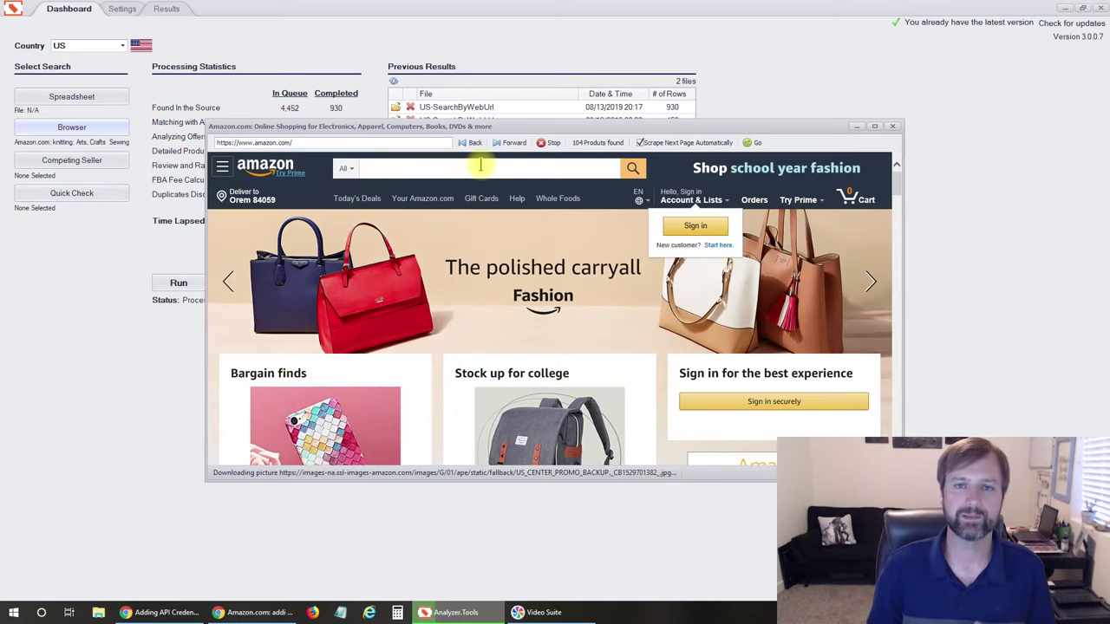
left_click(892, 126)
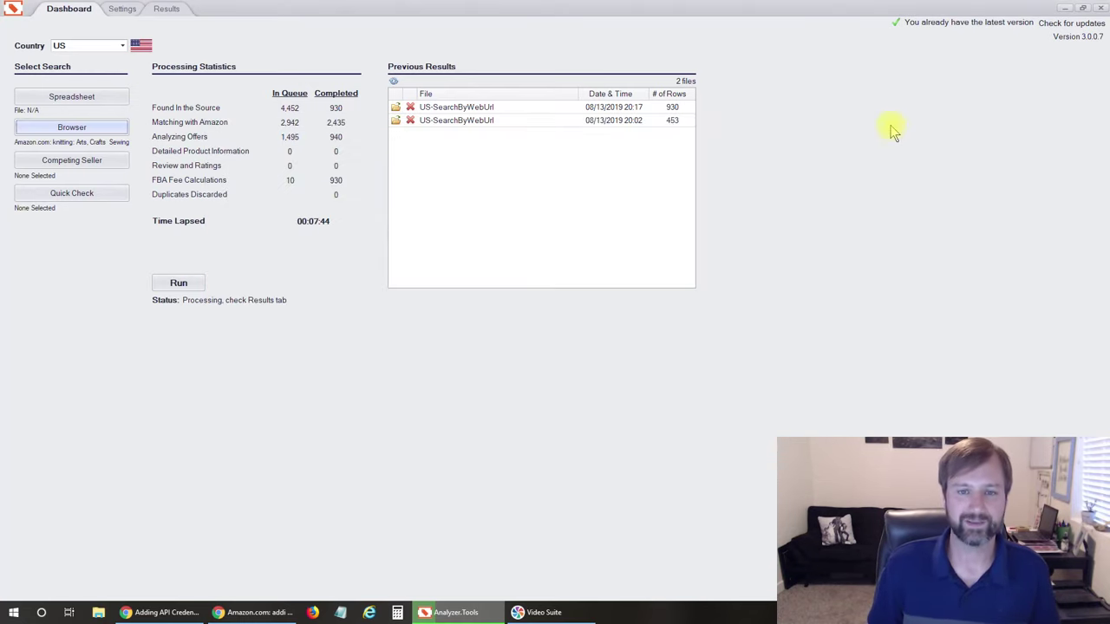